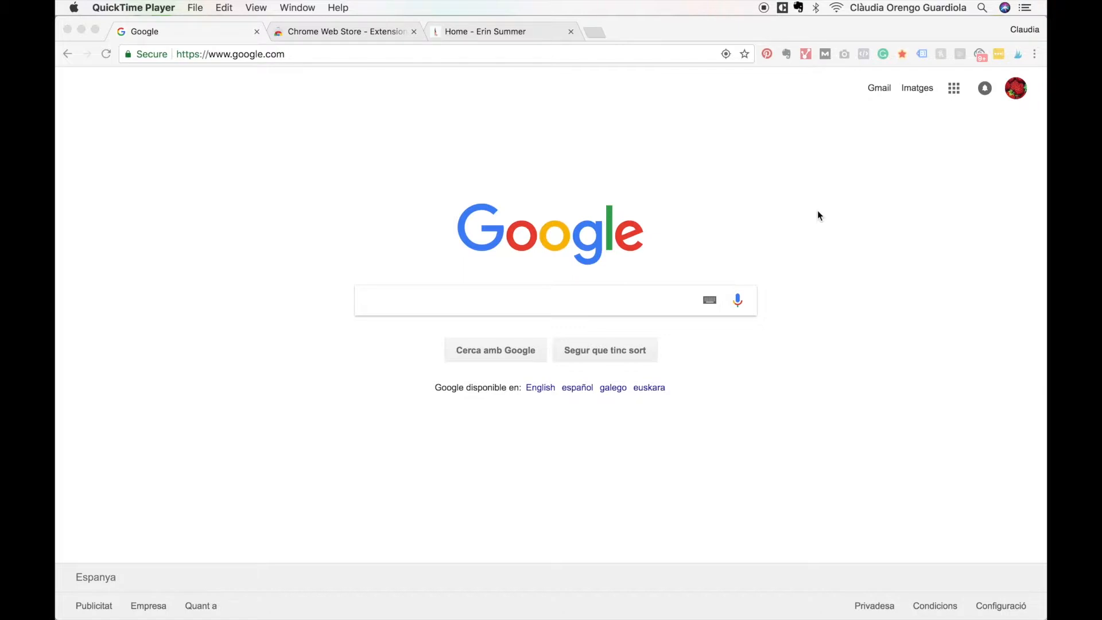
# Step: Search Google for "full page screen capture extension" and open the Full Page Screen Capture page in the Chrome Web Store
pyautogui.click(818, 211)
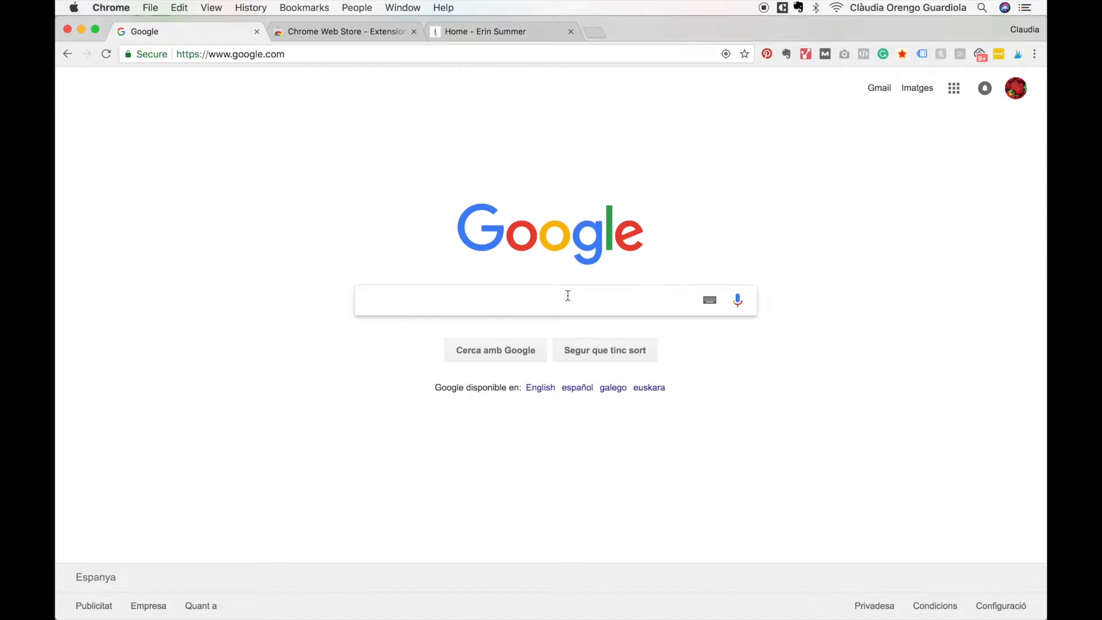
pyautogui.write('full page screen capture extension')
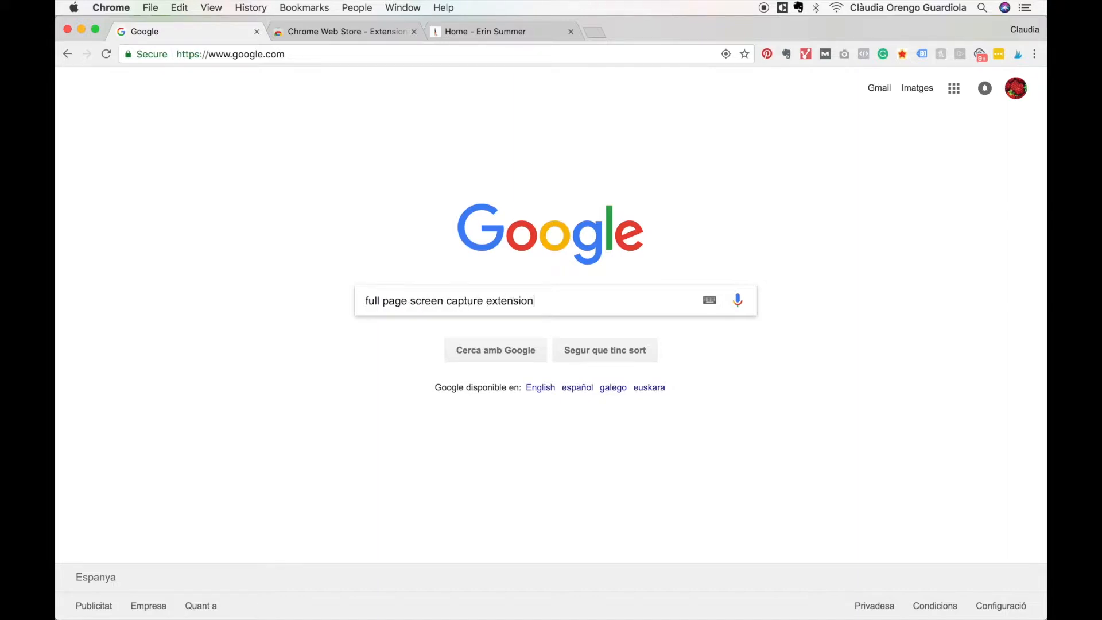
pyautogui.press('Return')
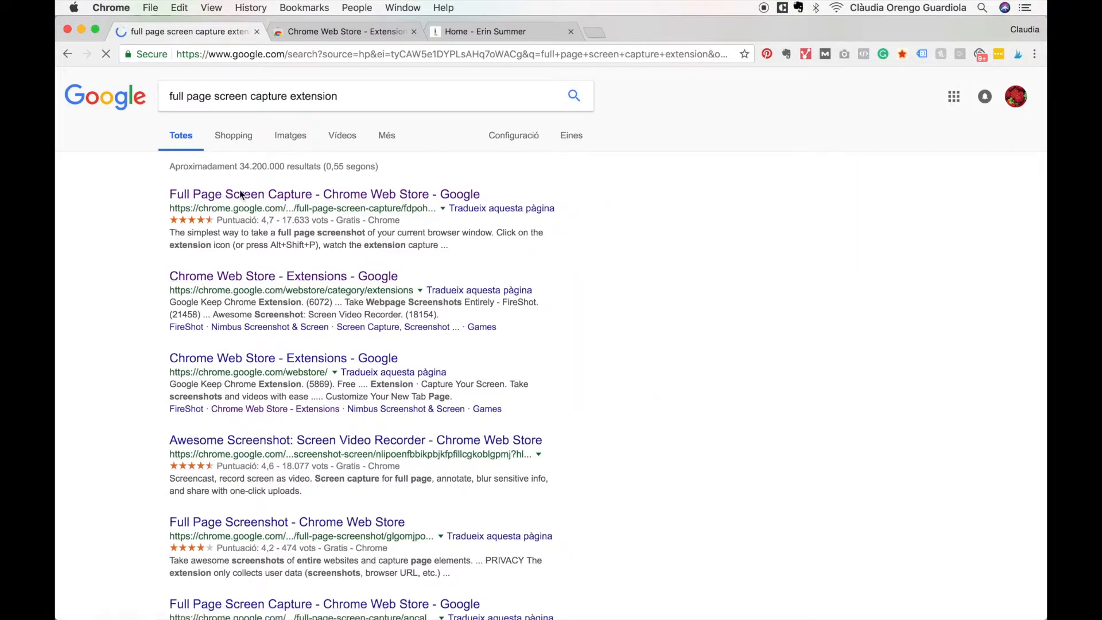
pyautogui.click(299, 196)
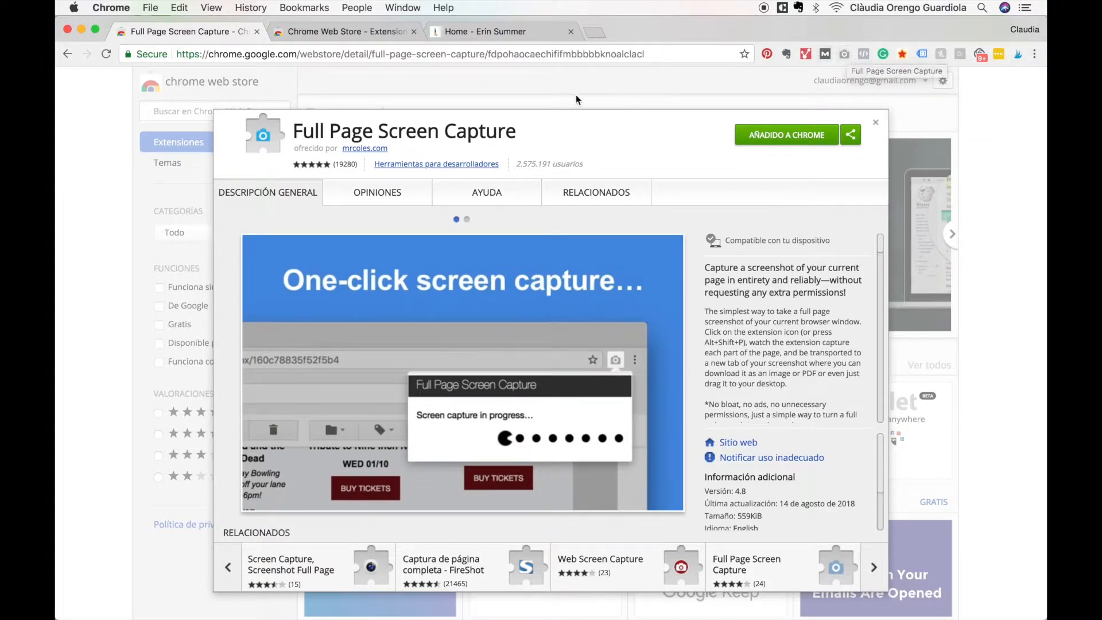
# Step: Capture the entire erinsummer.com homepage with the Full Page Screen Capture extension and download the capture as an image
pyautogui.click(480, 31)
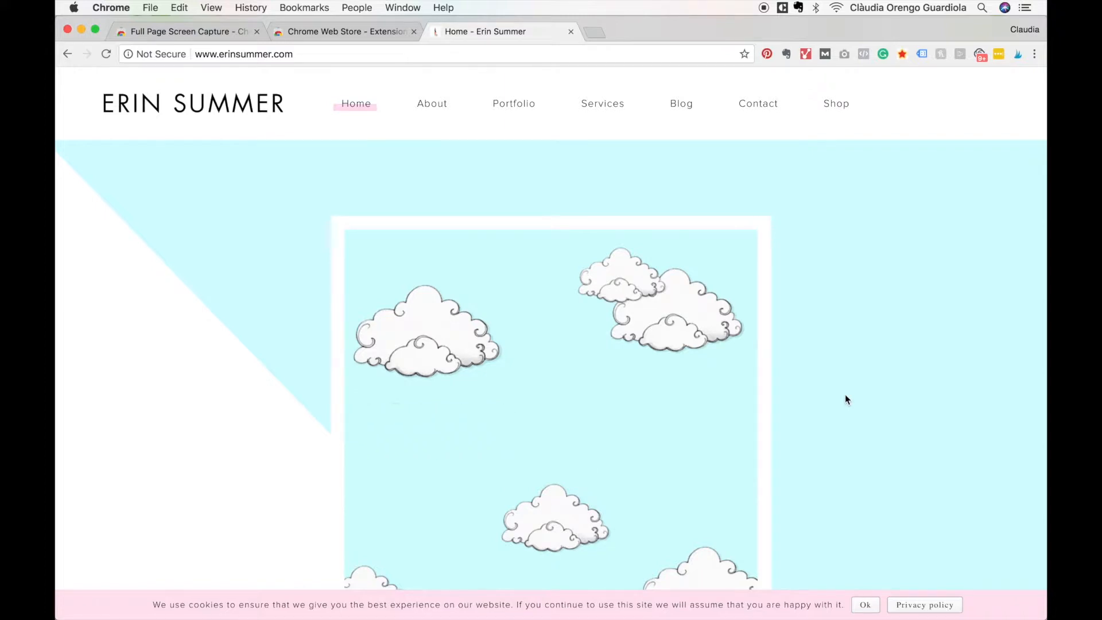
pyautogui.click(867, 607)
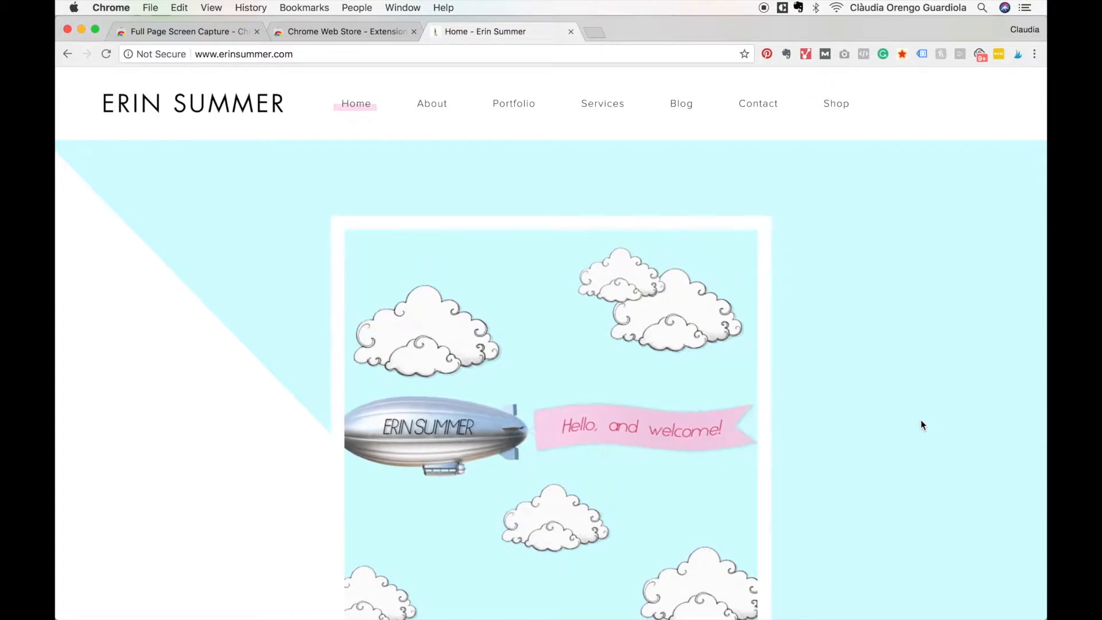
pyautogui.click(845, 58)
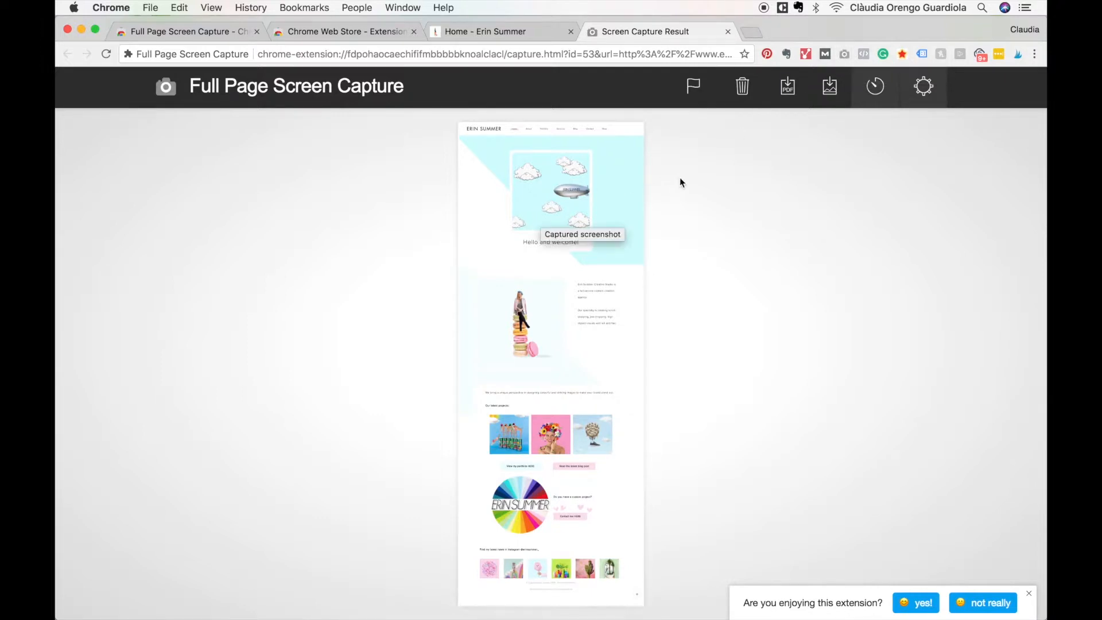
pyautogui.click(830, 97)
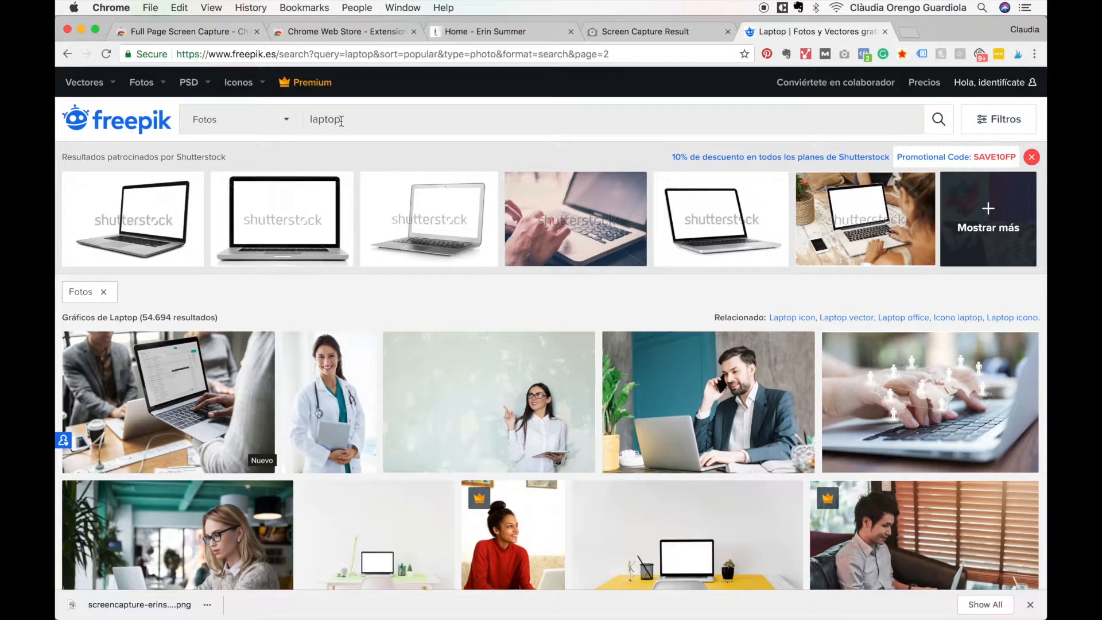
# Step: Browse the Freepik laptop photos and open the one showing a black-screen laptop on a white desk
pyautogui.scroll(-7, 330, 246)
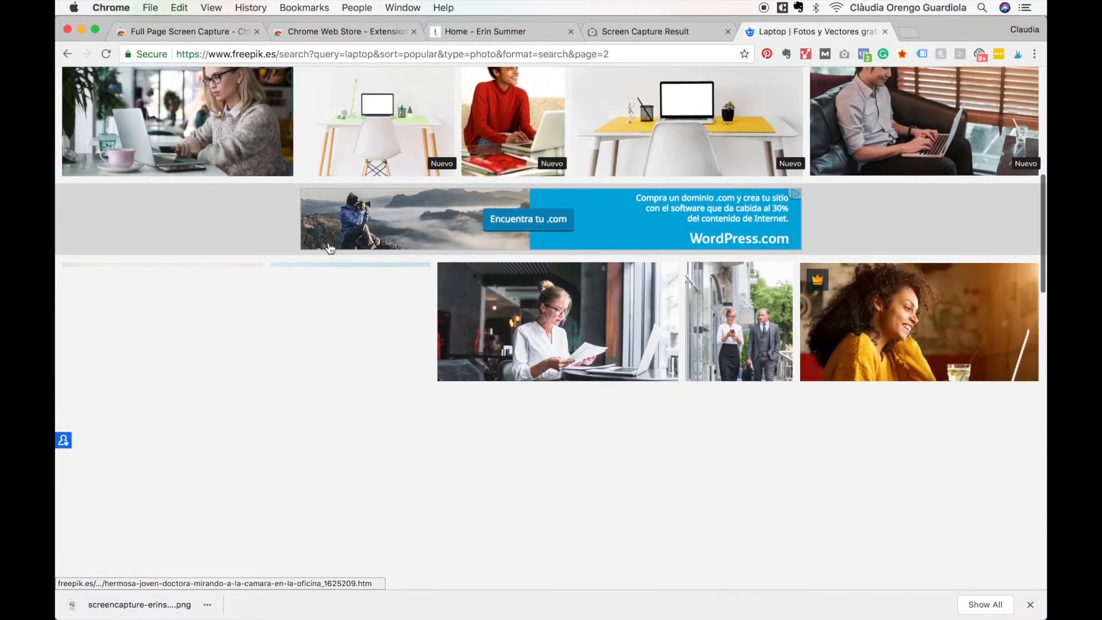
pyautogui.scroll(-2, 331, 248)
pyautogui.click(157, 415)
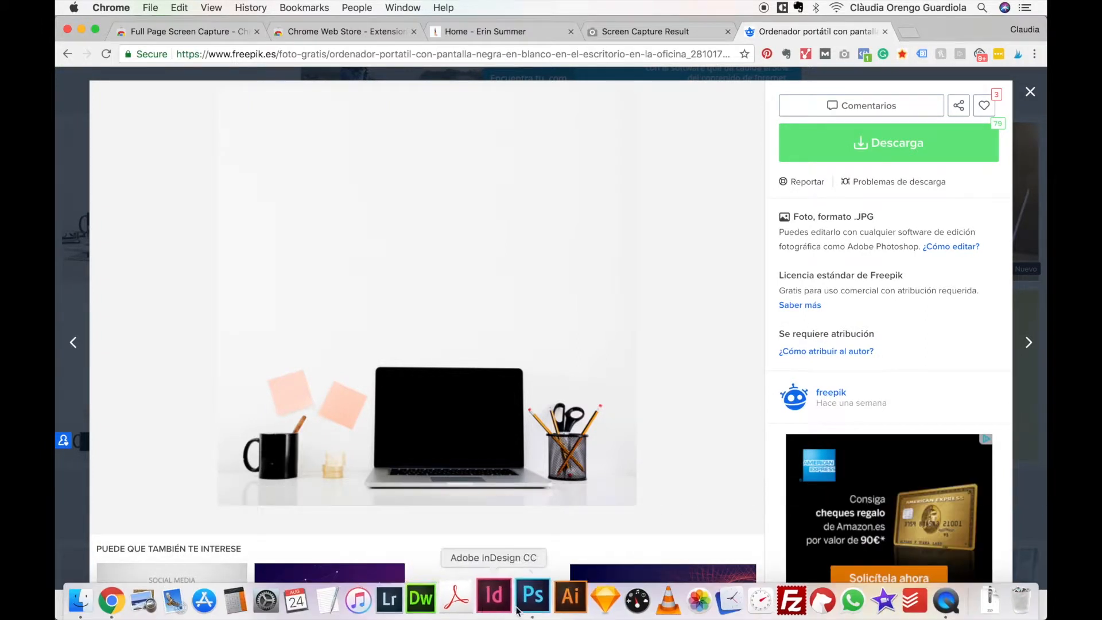
# Step: Switch to Photoshop and open the laptop photo 390098-PCBGP3-619.jpg from the images folder
pyautogui.click(532, 611)
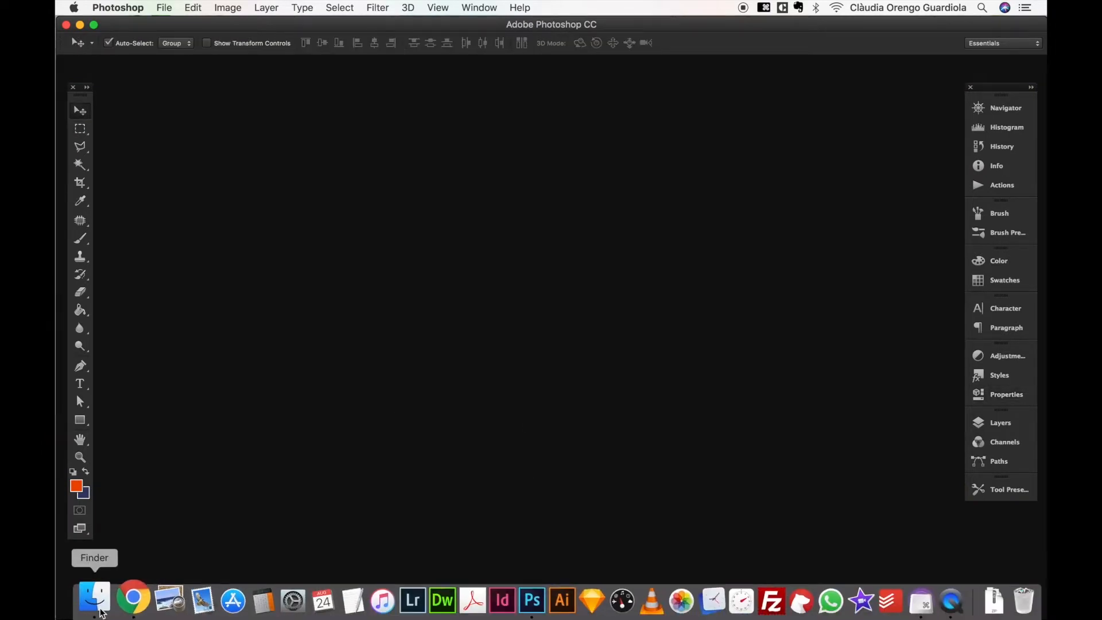
pyautogui.click(94, 600)
pyautogui.moveTo(313, 255); pyautogui.dragTo(528, 143)
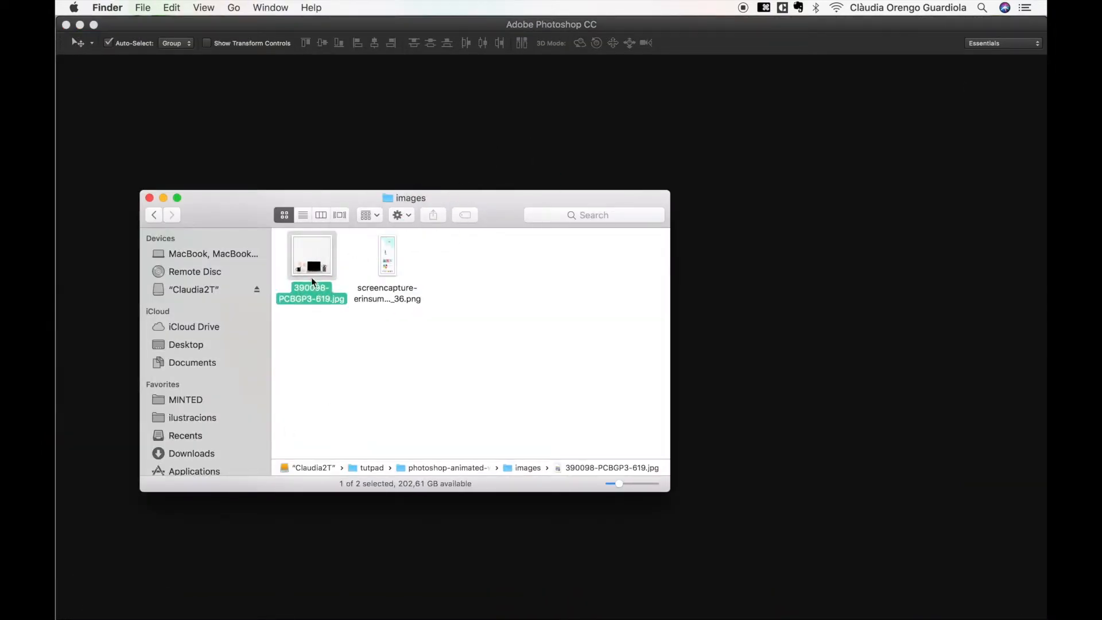
pyautogui.moveTo(313, 264); pyautogui.dragTo(529, 600)
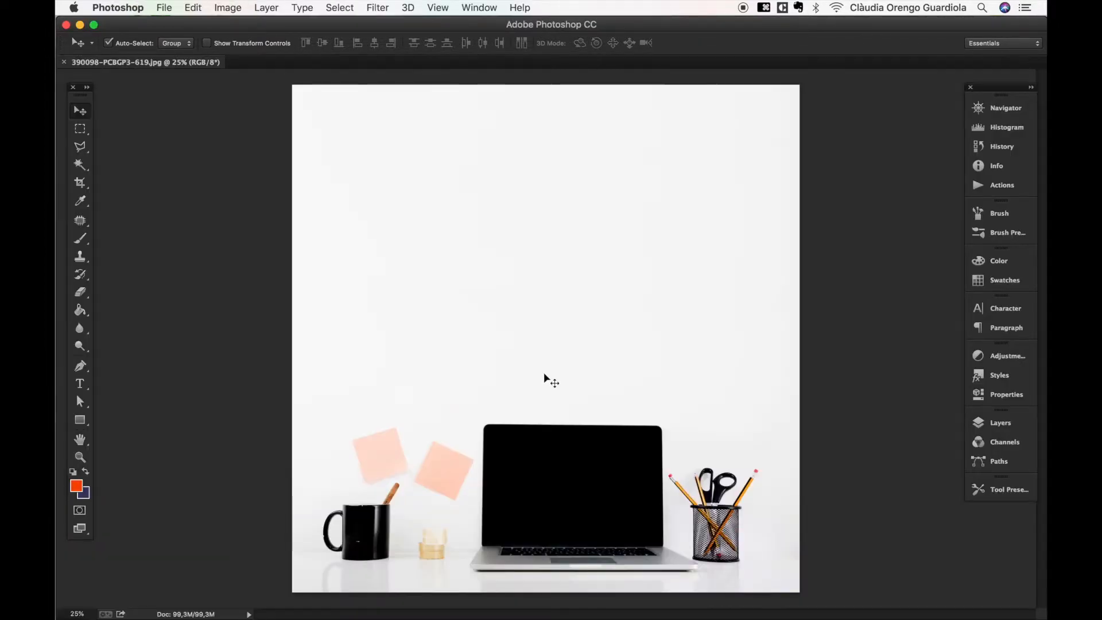
# Step: Place the website screenshot PNG into the laptop photo and scale and position it to match the laptop screen's width
pyautogui.moveTo(232, 617)
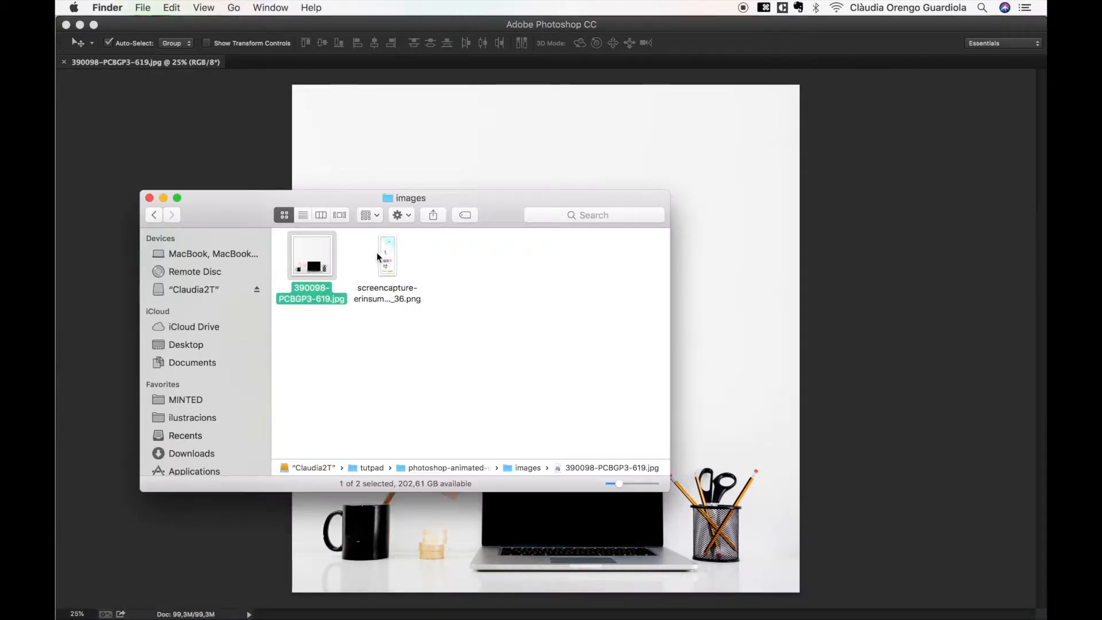
pyautogui.moveTo(393, 257); pyautogui.dragTo(733, 177)
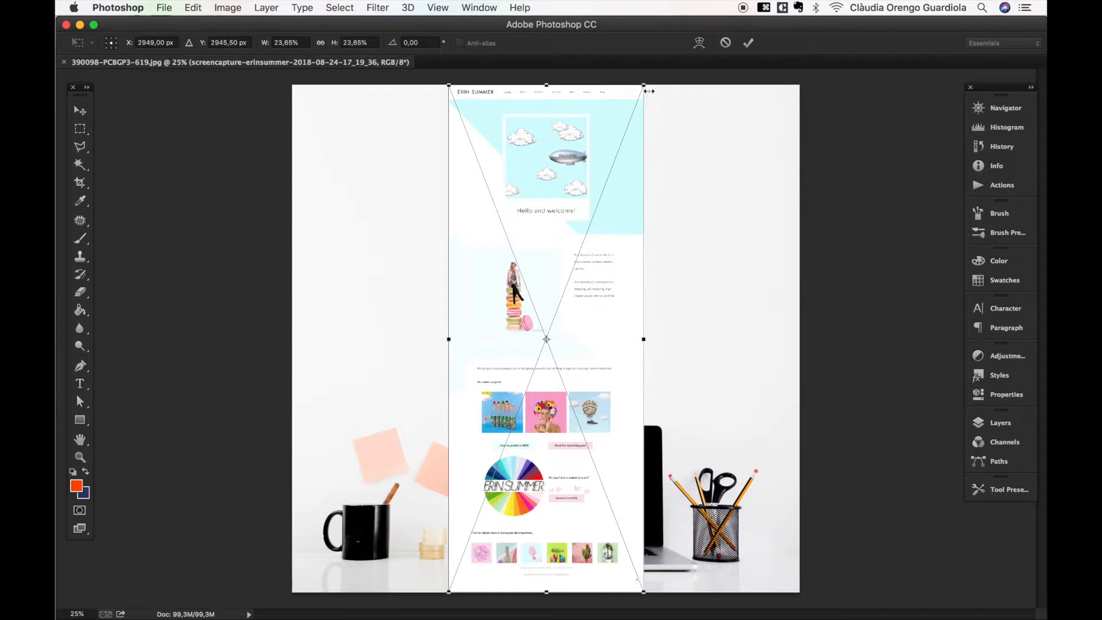
pyautogui.click(644, 86)
pyautogui.click(645, 85)
pyautogui.moveTo(645, 85); pyautogui.dragTo(611, 138)
pyautogui.moveTo(565, 196); pyautogui.dragTo(592, 218)
pyautogui.moveTo(649, 164); pyautogui.dragTo(665, 146)
pyautogui.moveTo(487, 144); pyautogui.dragTo(481, 136)
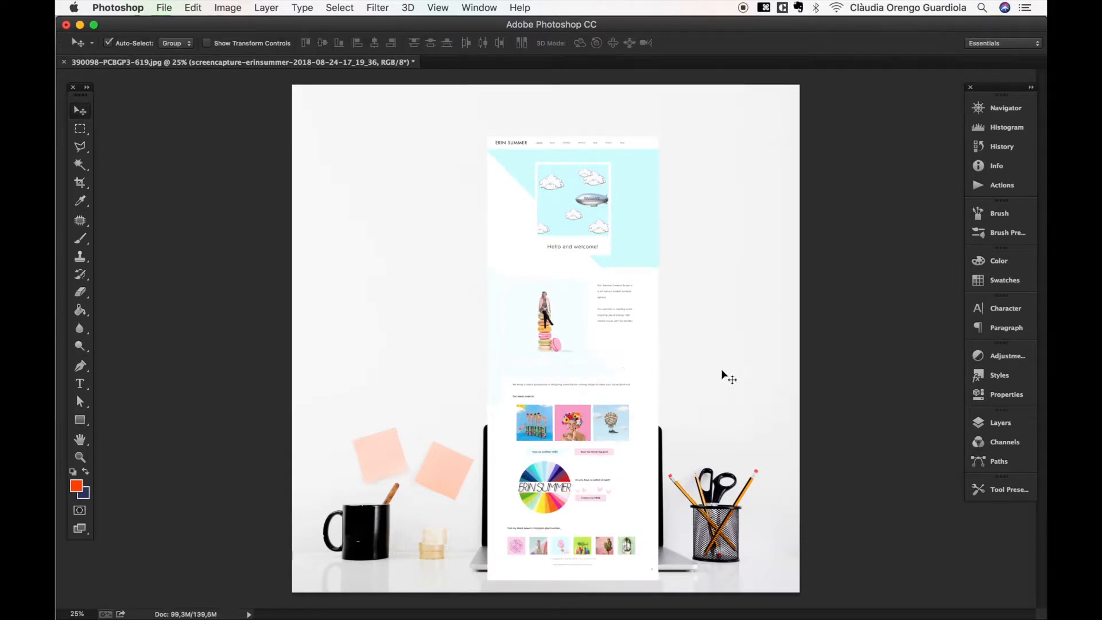
# Step: Display the layer list, hide the website screenshot layer and make the Background layer active
pyautogui.click(992, 426)
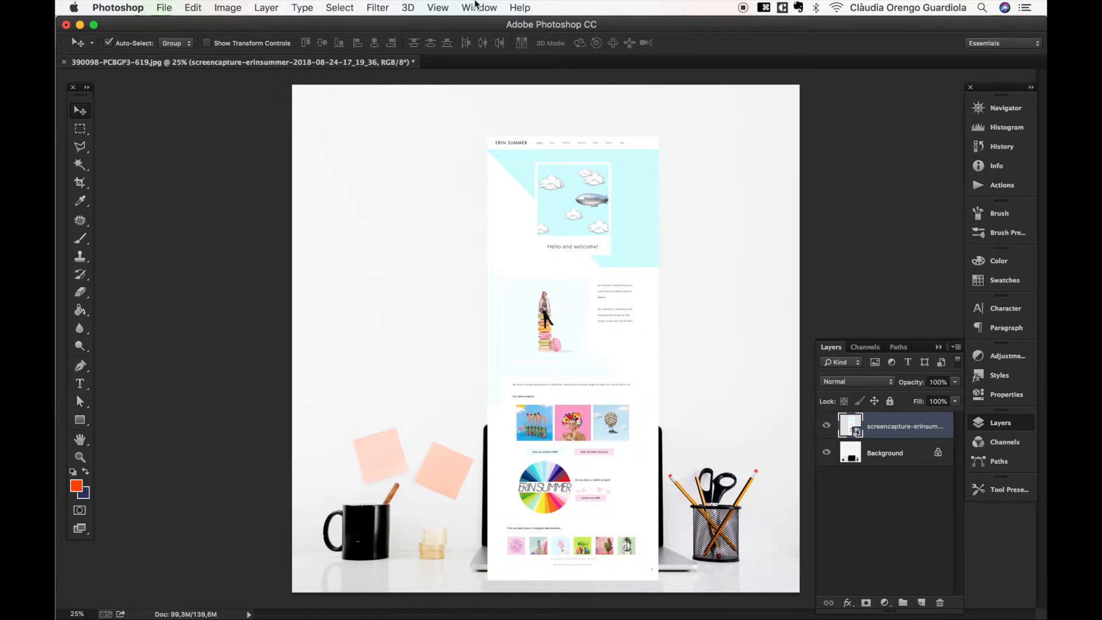
pyautogui.click(476, 6)
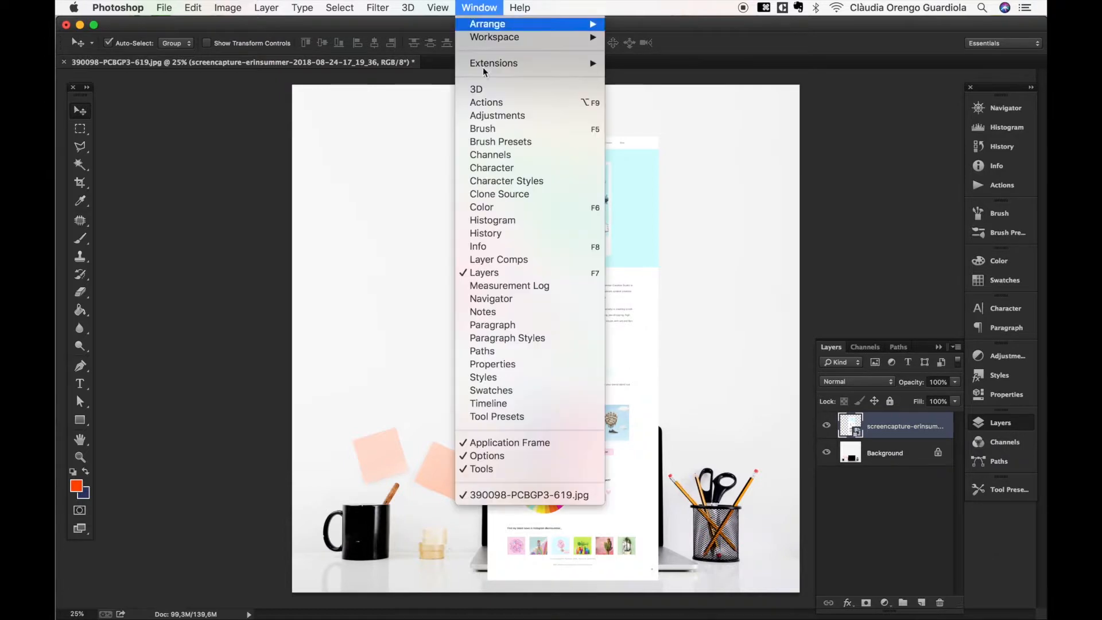
pyautogui.click(905, 493)
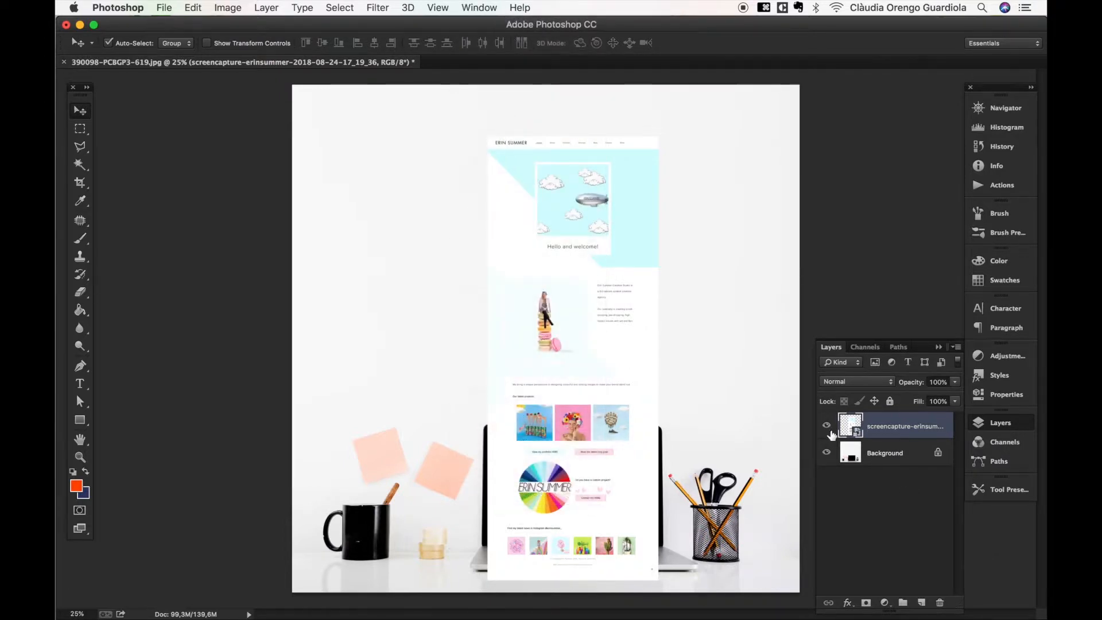
pyautogui.click(828, 428)
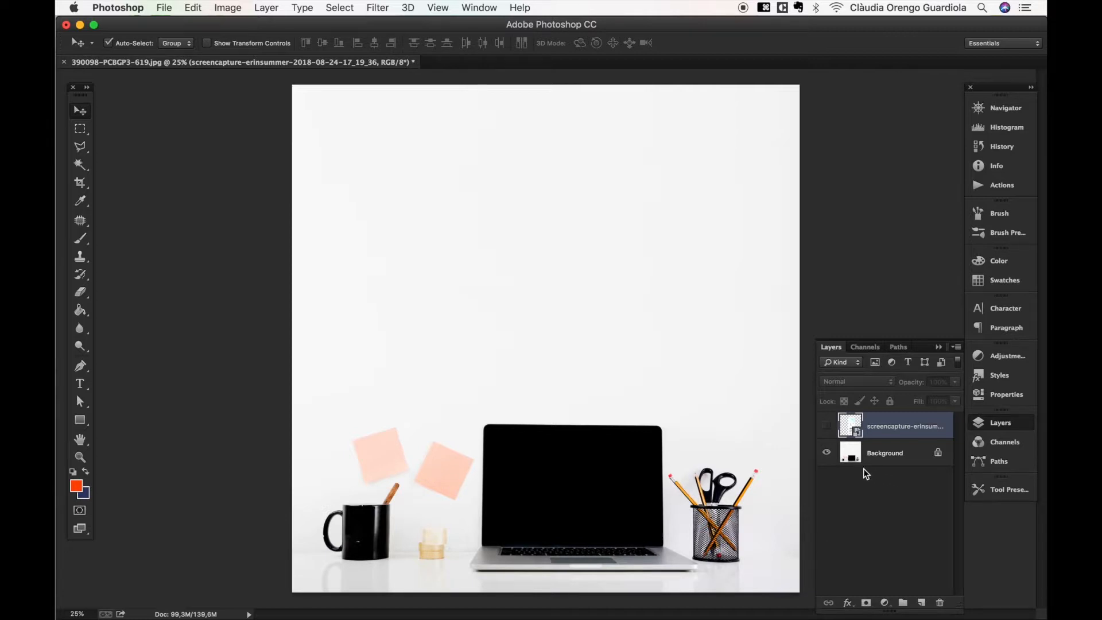
pyautogui.click(901, 459)
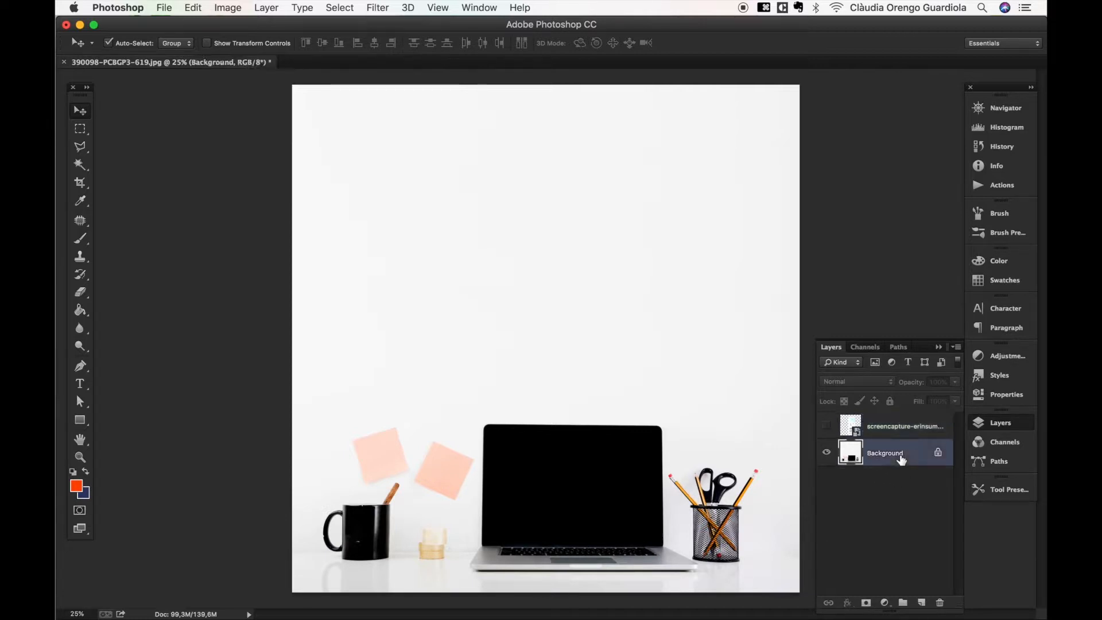
# Step: Select the laptop's display area with the Polygonal Lasso tool, placing points at its four corners just inside the bezel
pyautogui.click(80, 148)
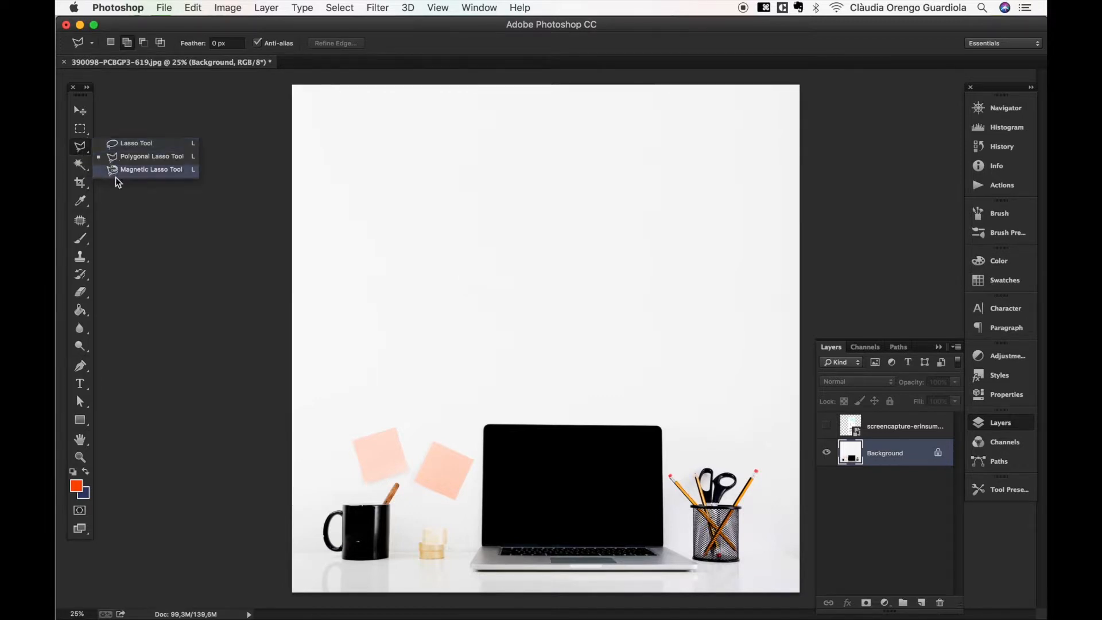
pyautogui.click(148, 157)
pyautogui.scroll(1, 585, 524)
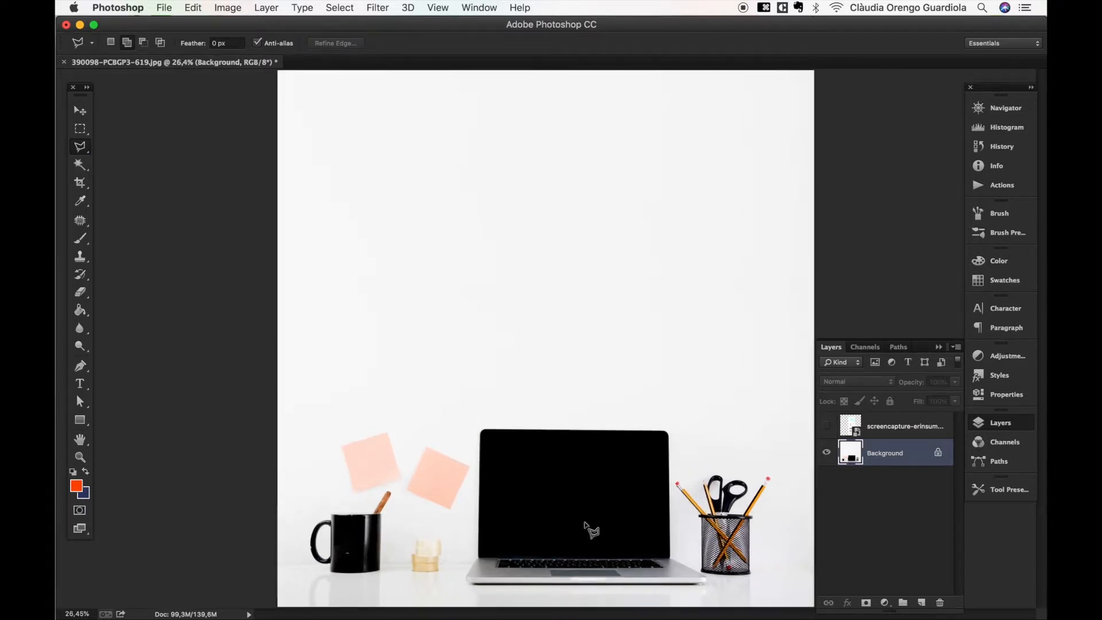
pyautogui.press('super+plus')
pyautogui.press('super+plus')
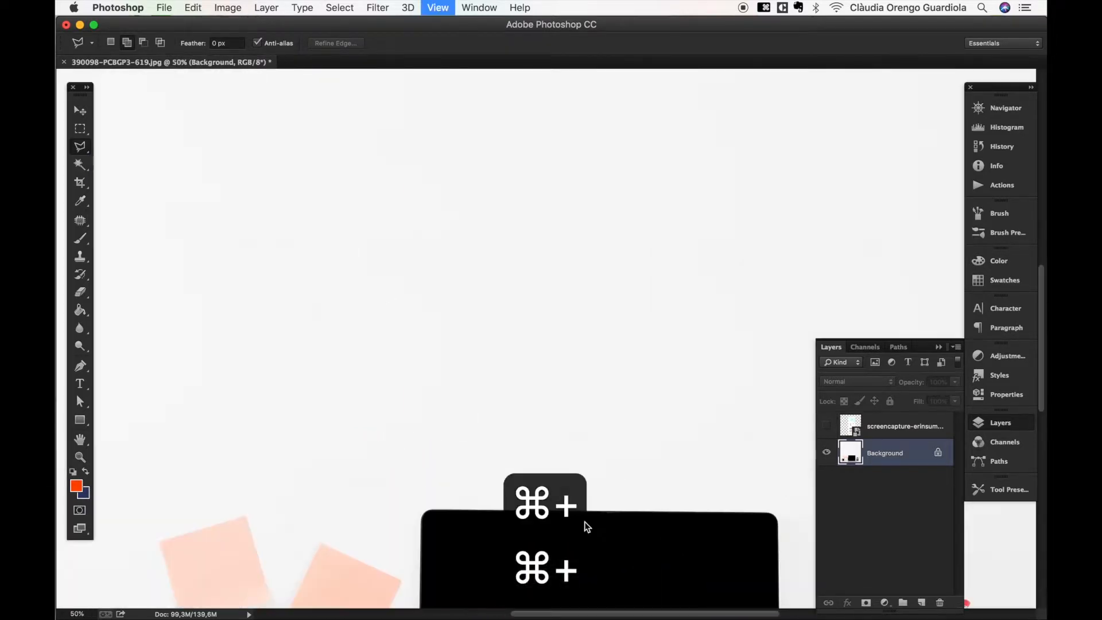
pyautogui.scroll(-10, 586, 526)
pyautogui.hscroll(3, 586, 526)
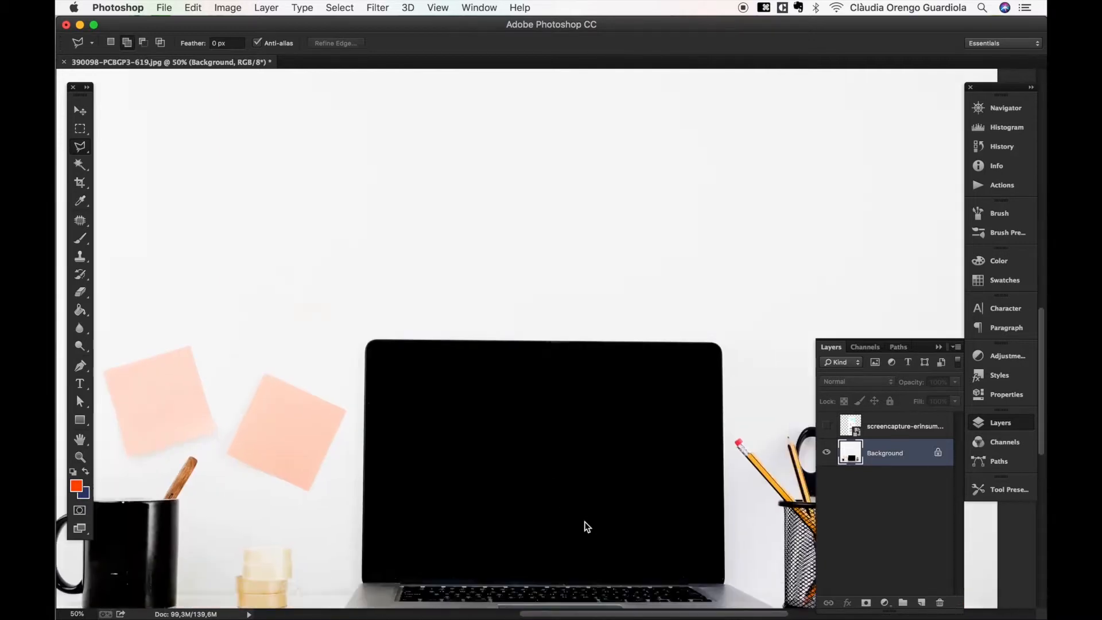
pyautogui.scroll(-3, 585, 525)
pyautogui.hscroll(2, 586, 525)
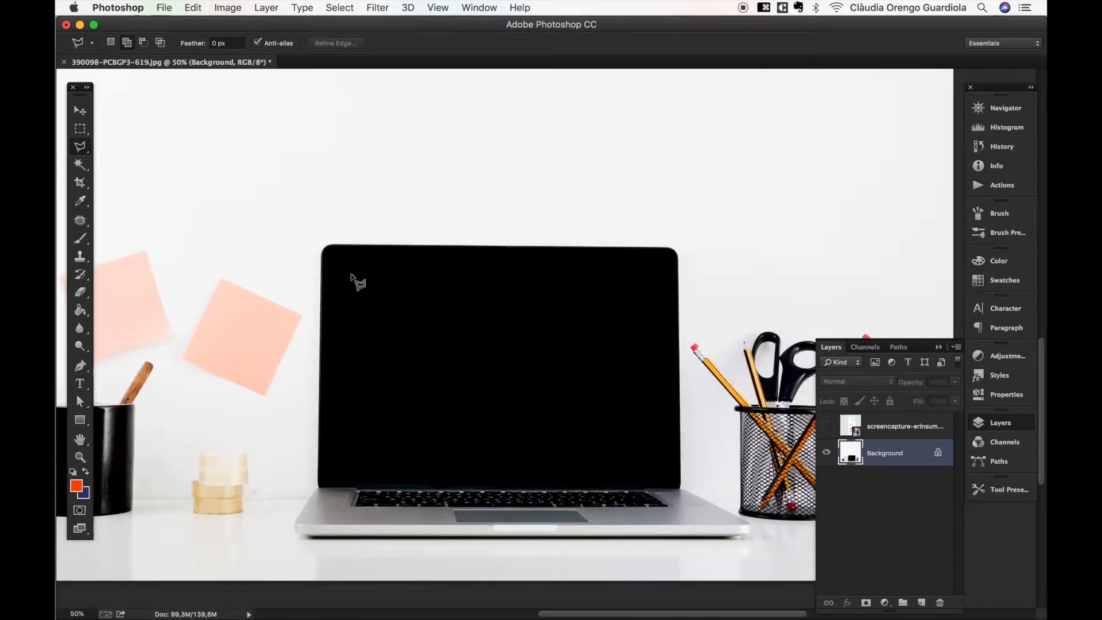
pyautogui.click(333, 259)
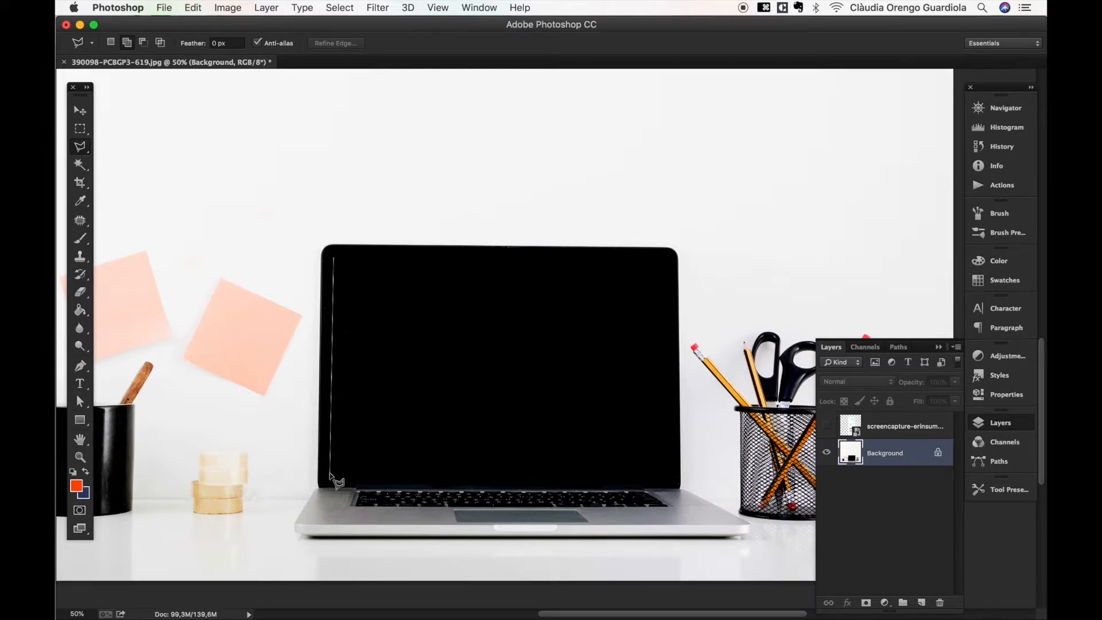
pyautogui.click(331, 474)
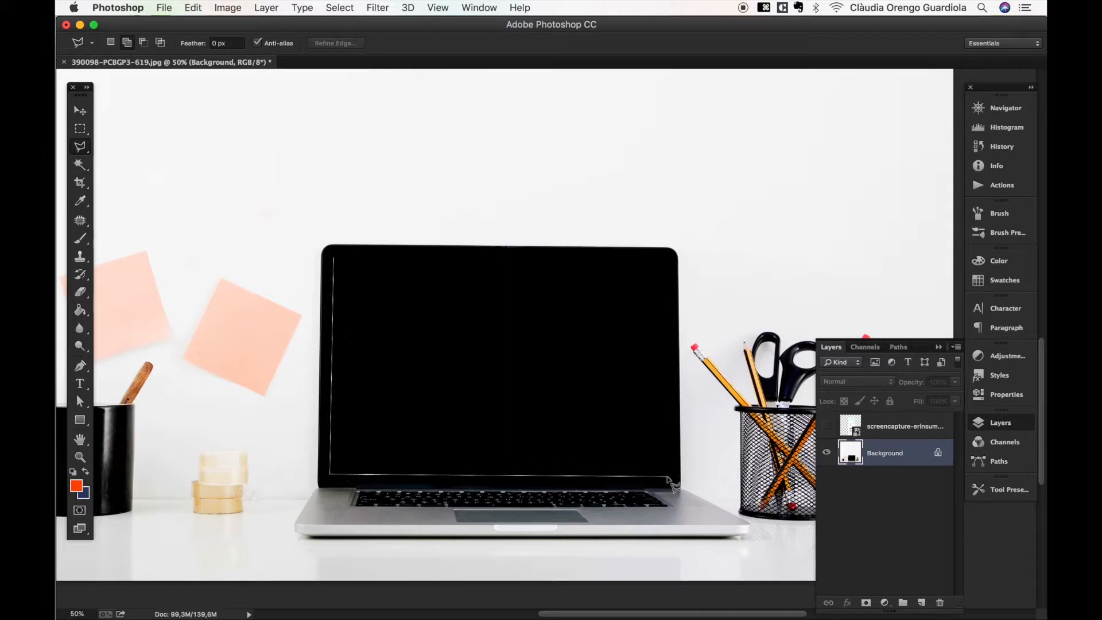
pyautogui.click(666, 476)
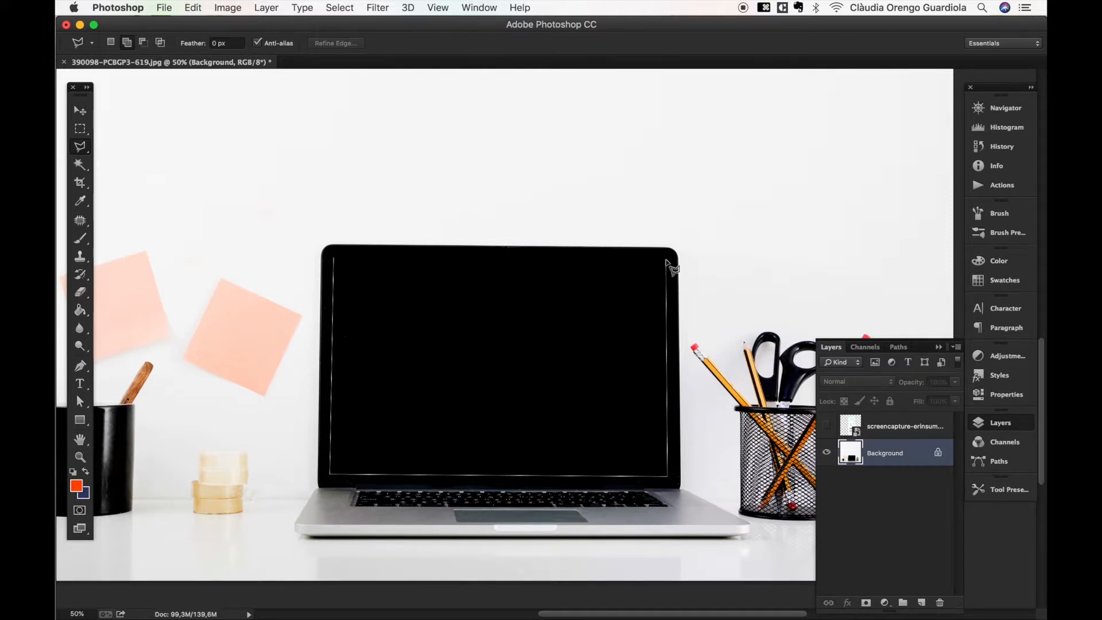
pyautogui.click(667, 260)
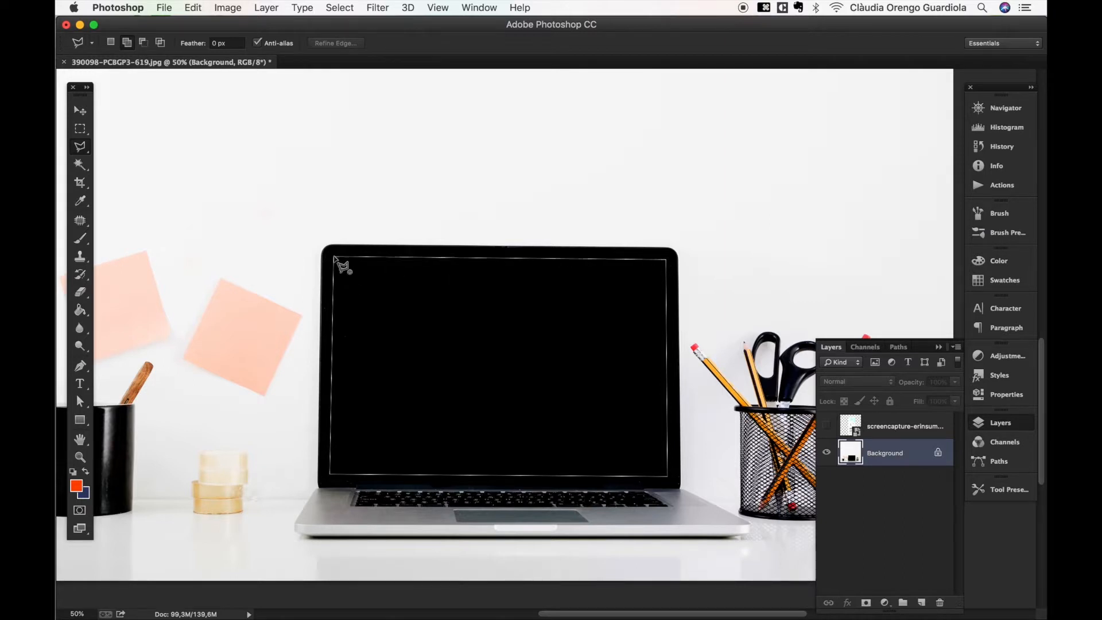
pyautogui.click(334, 257)
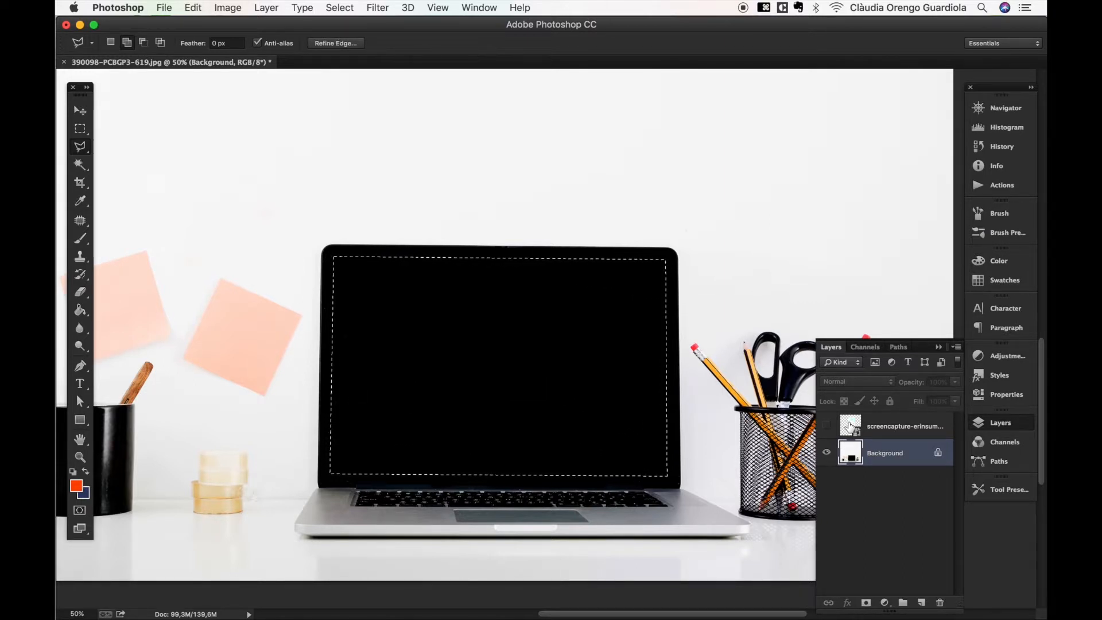
# Step: Show the website screenshot layer, mask it with the laptop display selection, and target its Smart Object thumbnail instead of the mask
pyautogui.click(850, 430)
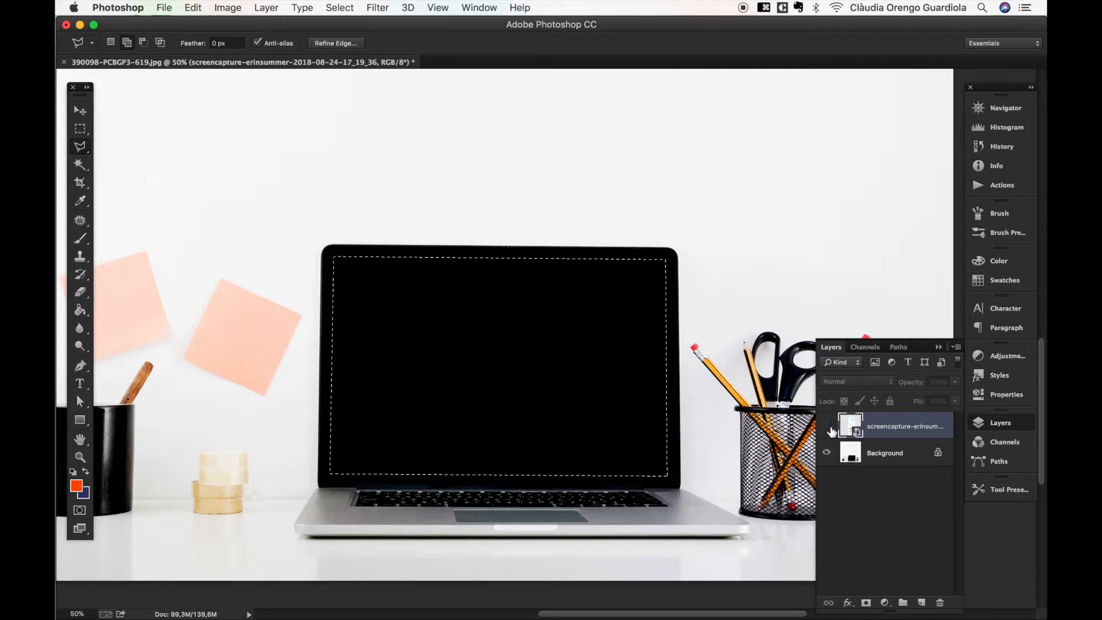
pyautogui.click(827, 427)
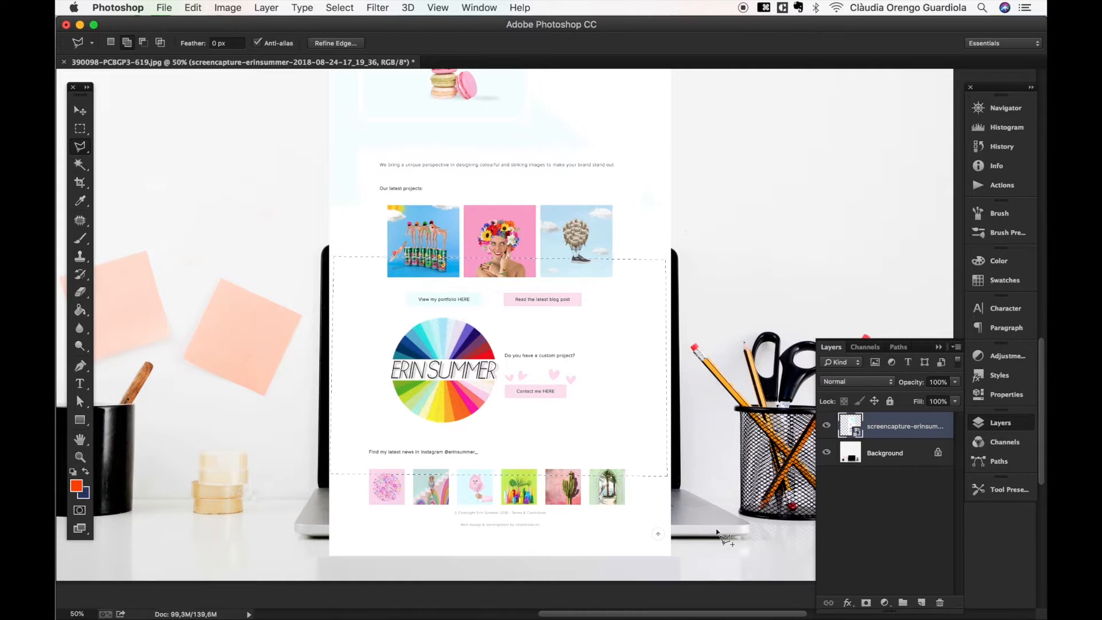
pyautogui.click(867, 603)
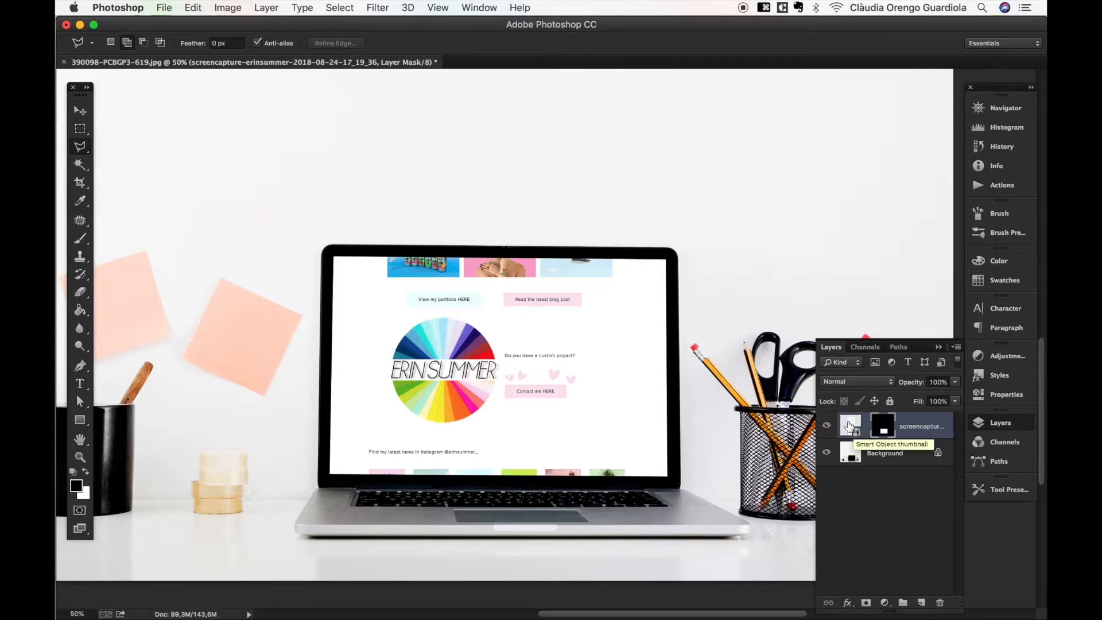
pyautogui.click(850, 426)
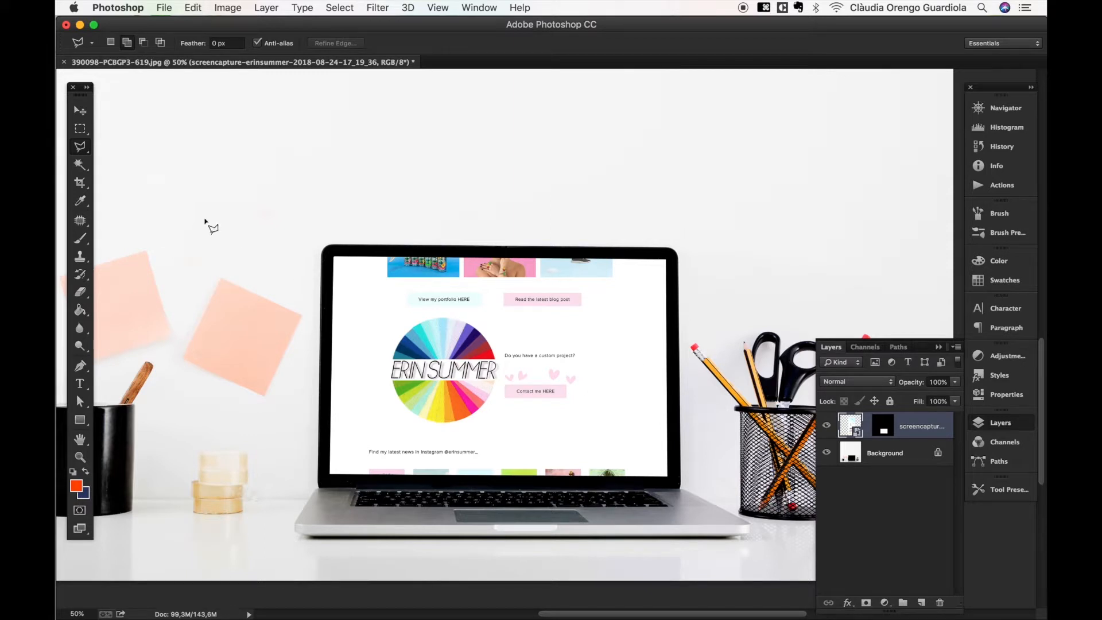
# Step: Move the website screenshot down inside its mask until the page header sits at the upper edge of the laptop display
pyautogui.click(81, 111)
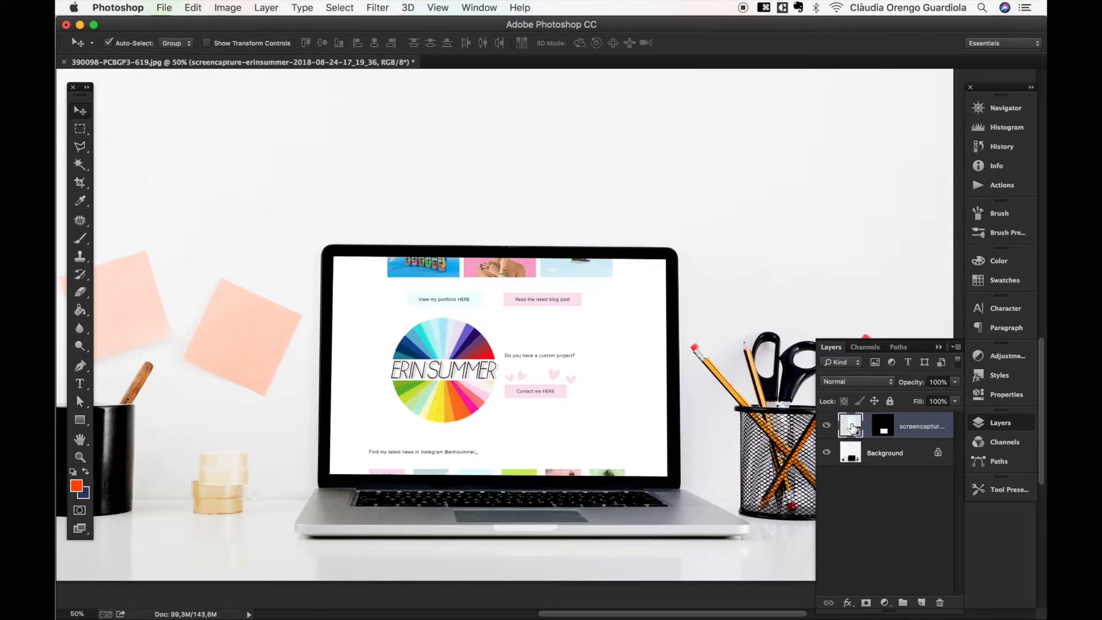
pyautogui.click(893, 428)
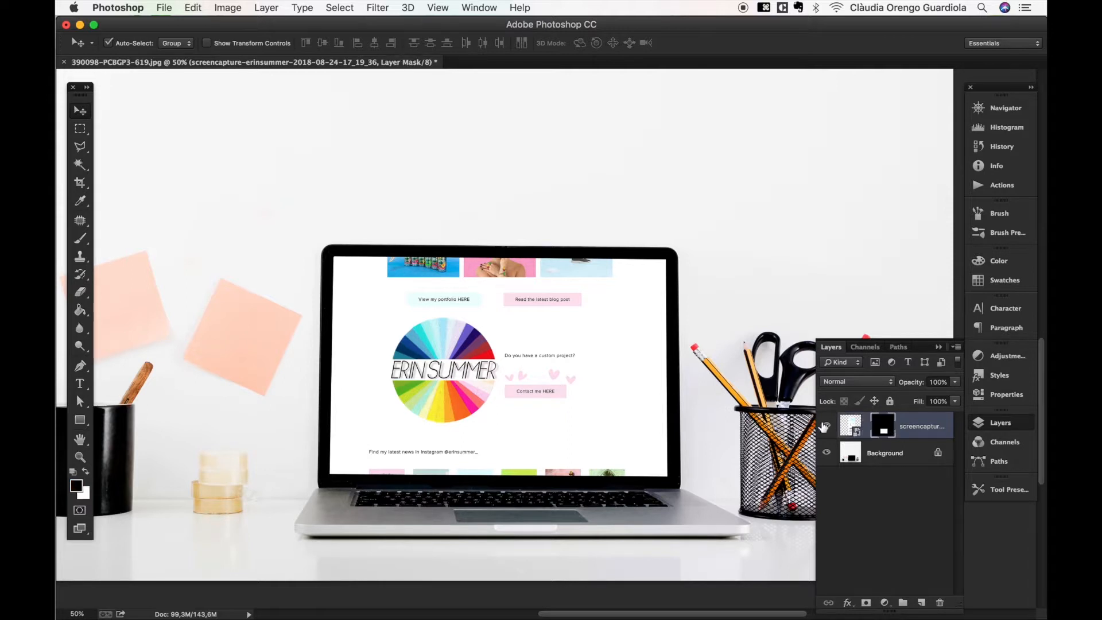
pyautogui.click(853, 431)
pyautogui.click(592, 304)
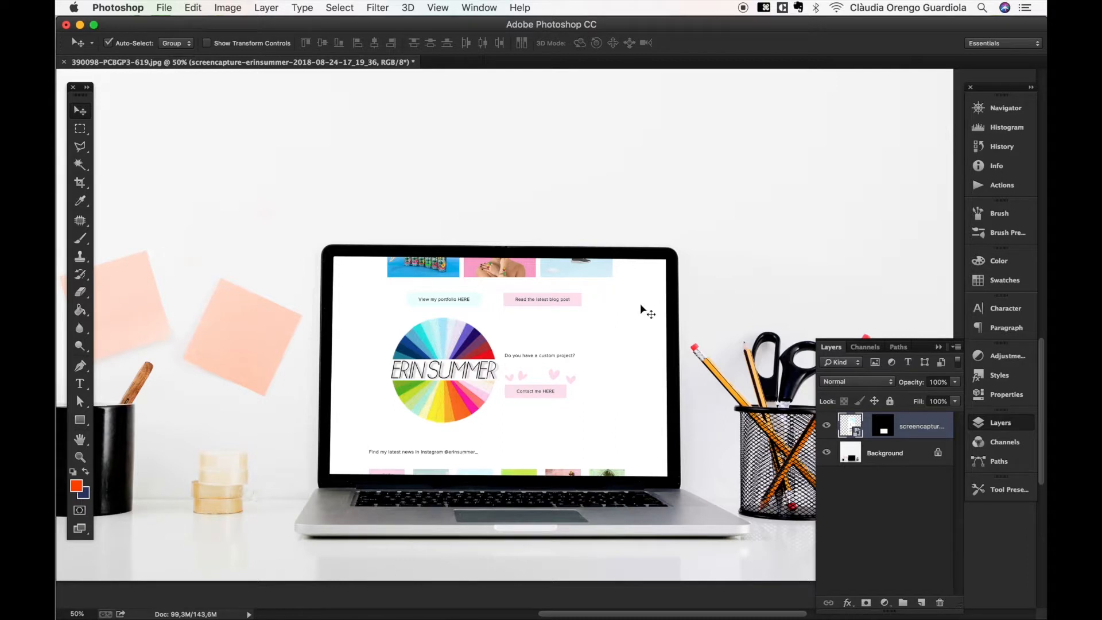
pyautogui.hotkey('shift', 'Down')
pyautogui.hotkey('shift', 'Down')
pyautogui.hotkey('shift', 'Down')
pyautogui.hotkey('shift', 'Down')
pyautogui.hotkey('shift', 'Down')
pyautogui.hotkey('shift', 'Down')
pyautogui.hotkey('shift', 'Down')
pyautogui.hotkey('shift', 'Down')
pyautogui.hotkey('shift', 'Down')
pyautogui.hotkey('shift', 'Down')
pyautogui.hotkey('shift', 'Down')
pyautogui.hotkey('shift', 'Down')
pyautogui.hotkey('shift', 'Down')
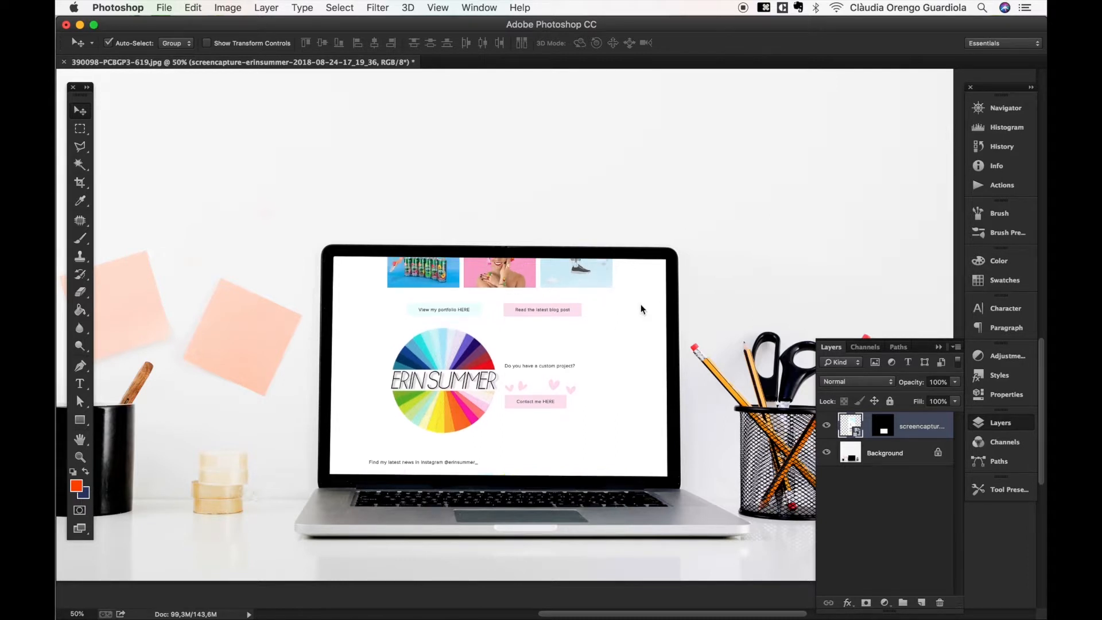
pyautogui.hotkey('shift', 'Down')
pyautogui.hotkey('shift', 'Down')
pyautogui.hotkey('shift', 'Down')
pyautogui.hotkey('shift', 'Down')
pyautogui.hotkey('shift', 'Down')
pyautogui.hotkey('shift', 'Down')
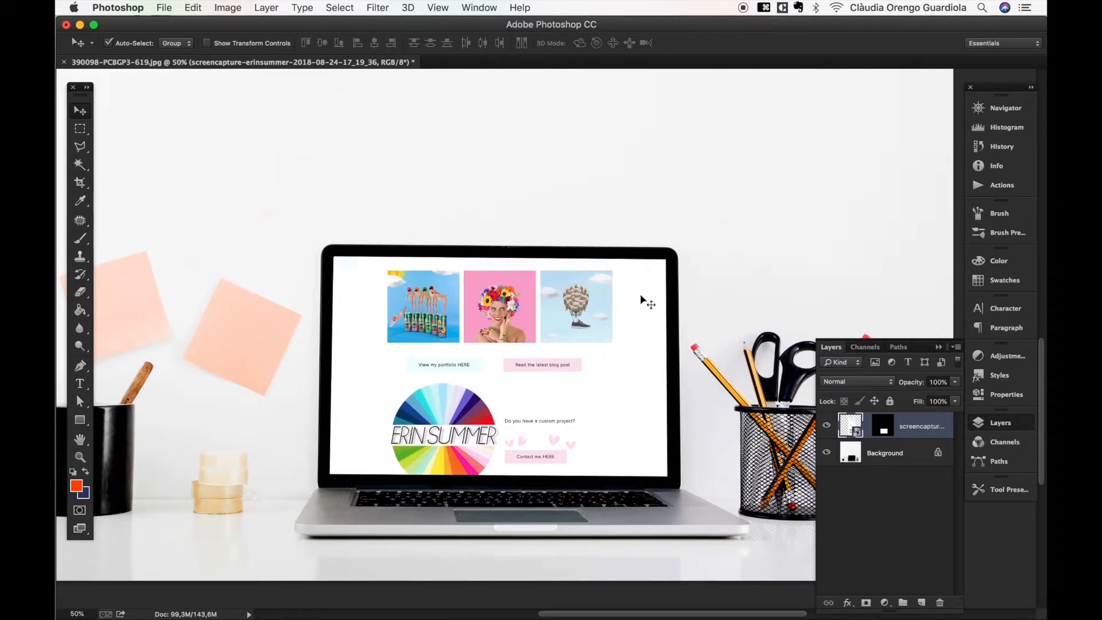
pyautogui.moveTo(641, 290); pyautogui.dragTo(642, 419)
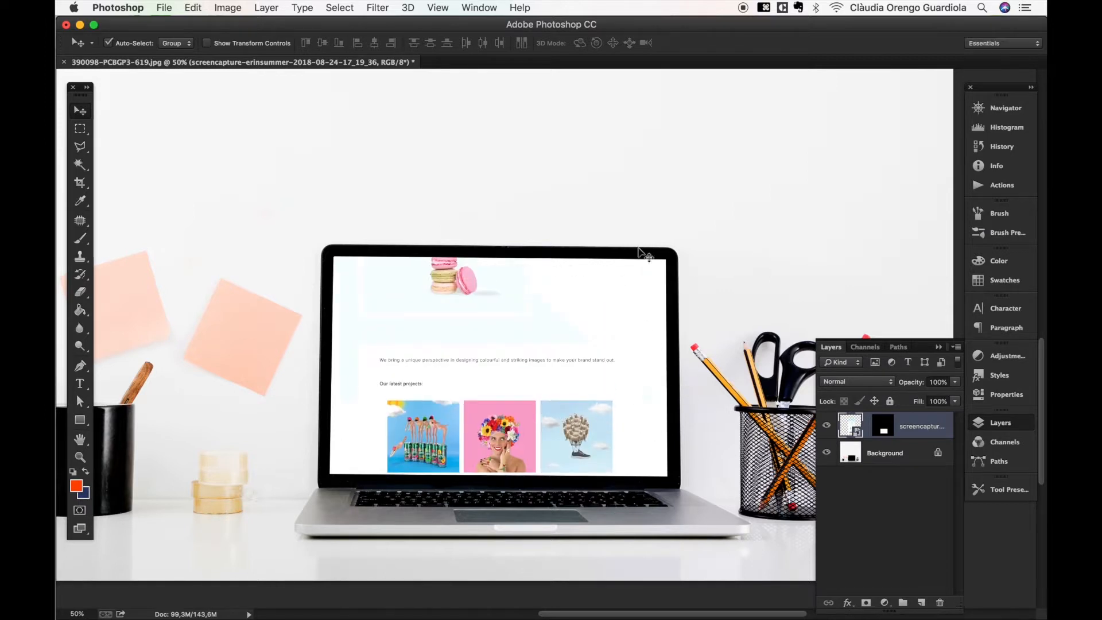
pyautogui.moveTo(639, 293); pyautogui.dragTo(640, 397)
pyautogui.moveTo(634, 294); pyautogui.dragTo(631, 432)
pyautogui.moveTo(630, 345); pyautogui.dragTo(630, 364)
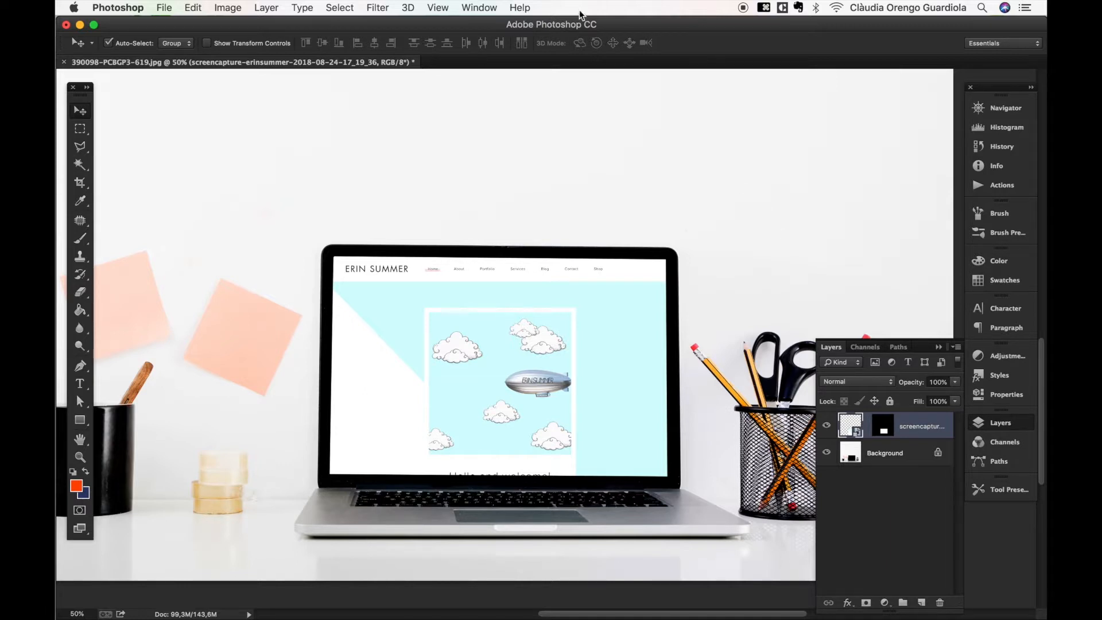
# Step: Show the Timeline and create a frame animation from the mockup
pyautogui.click(488, 7)
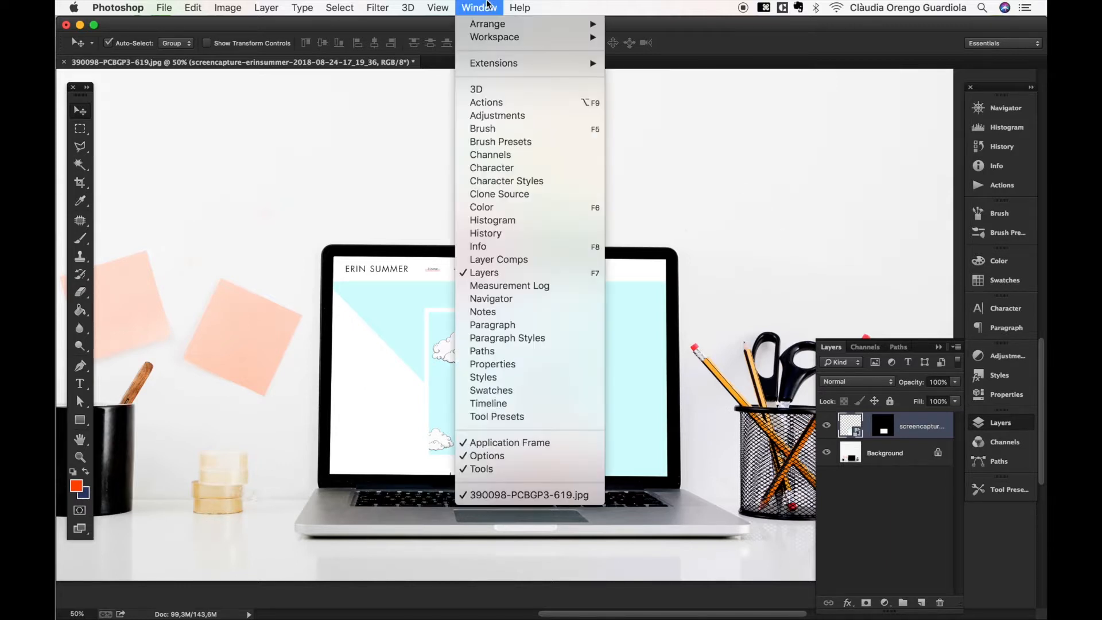
pyautogui.click(498, 406)
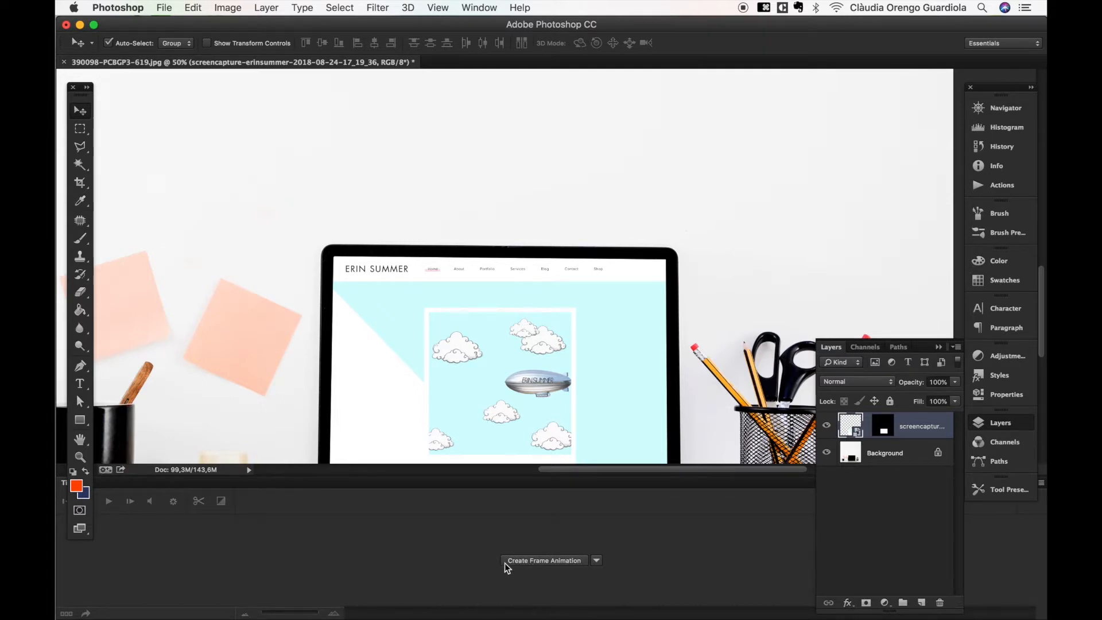
pyautogui.click(540, 564)
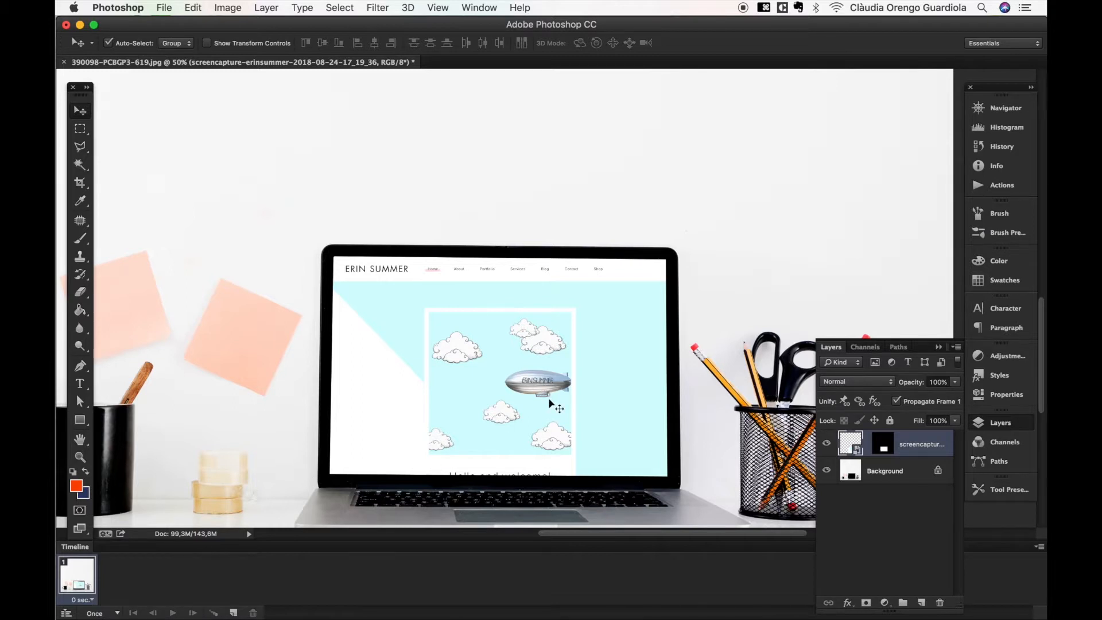
pyautogui.moveTo(548, 383); pyautogui.dragTo(547, 310)
pyautogui.moveTo(468, 430); pyautogui.dragTo(469, 341)
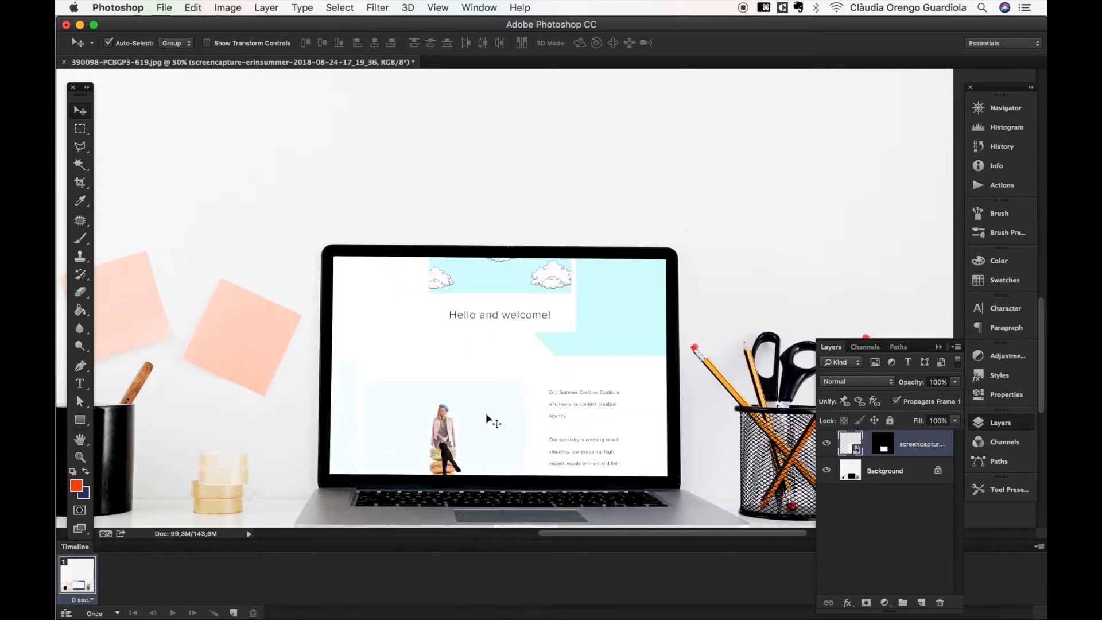
pyautogui.press('super+z')
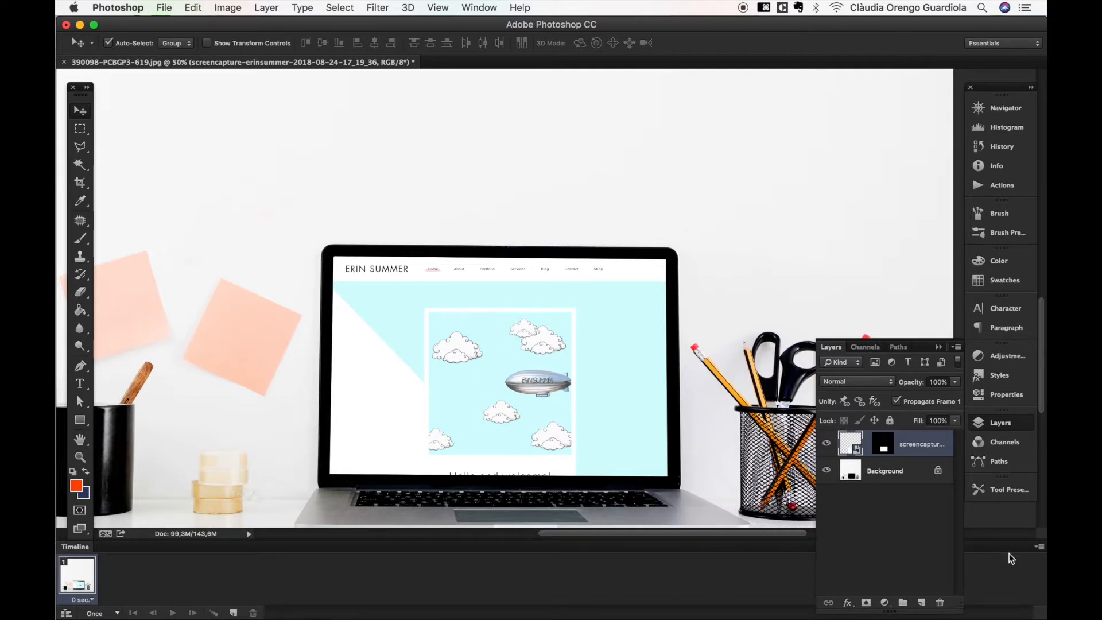
# Step: Add a second animation frame and move the website screenshot up in it until the page footer shows in the laptop display
pyautogui.click(1038, 548)
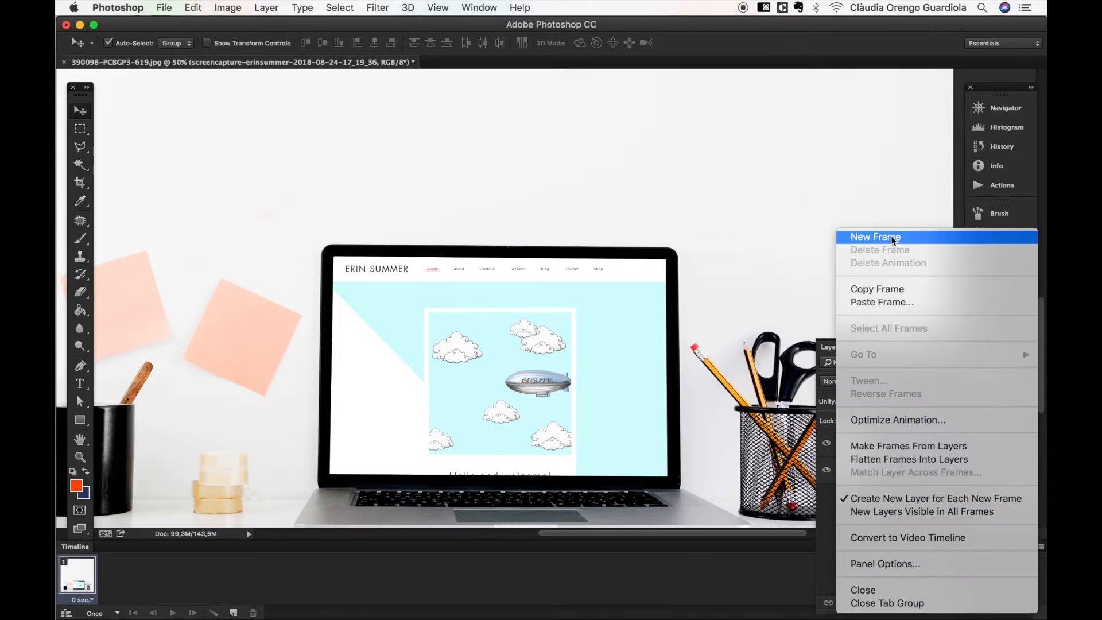
pyautogui.click(877, 237)
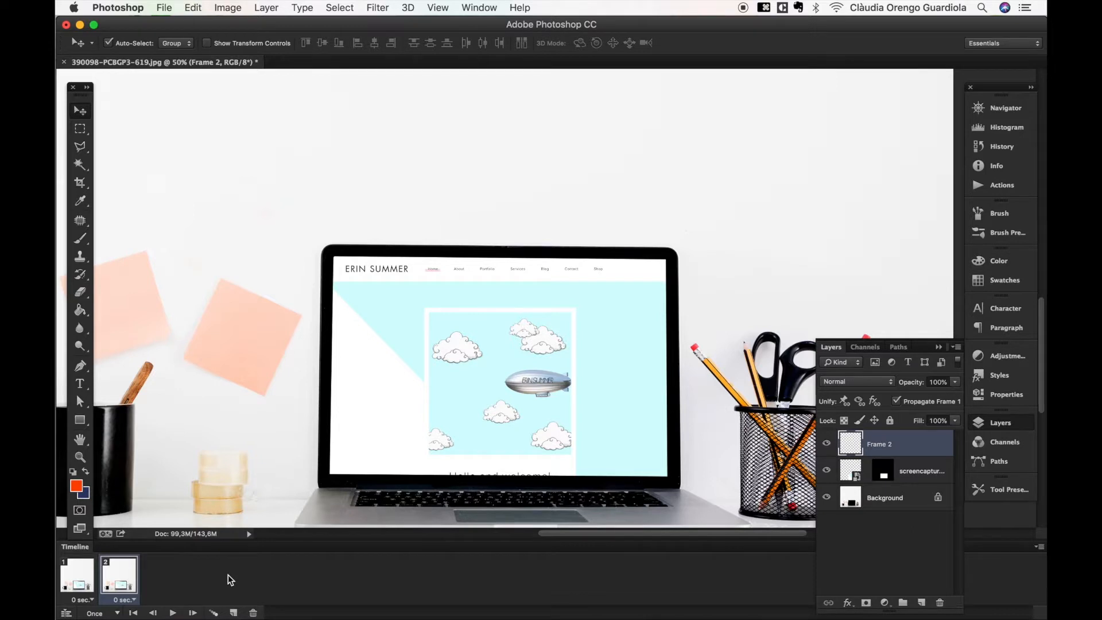
pyautogui.click(852, 474)
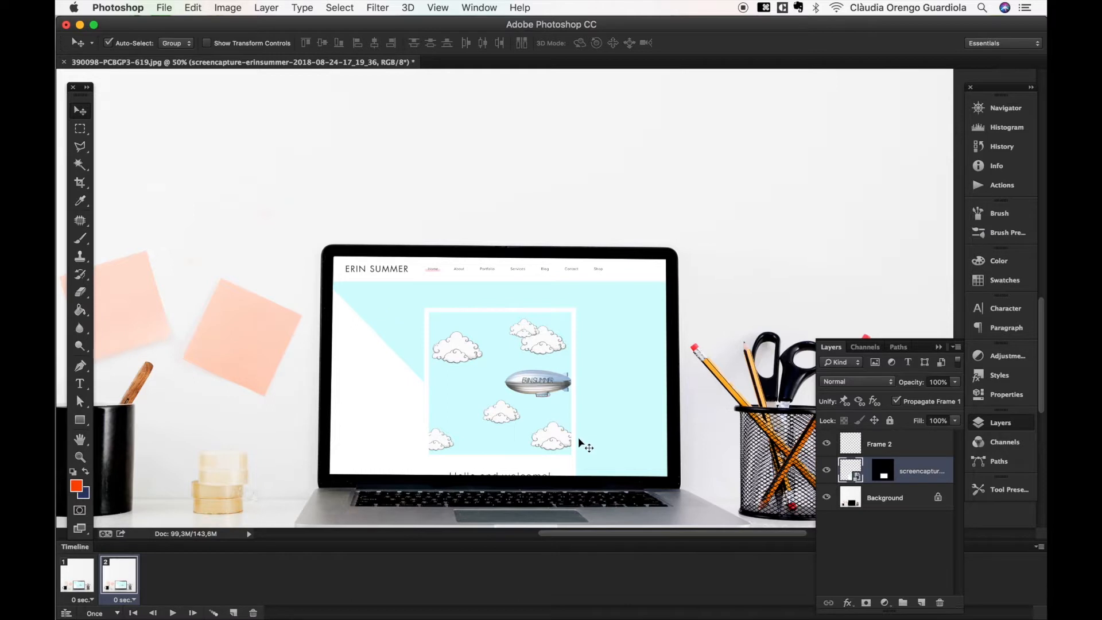
pyautogui.moveTo(579, 439); pyautogui.dragTo(579, 290)
pyautogui.moveTo(583, 453); pyautogui.dragTo(583, 451)
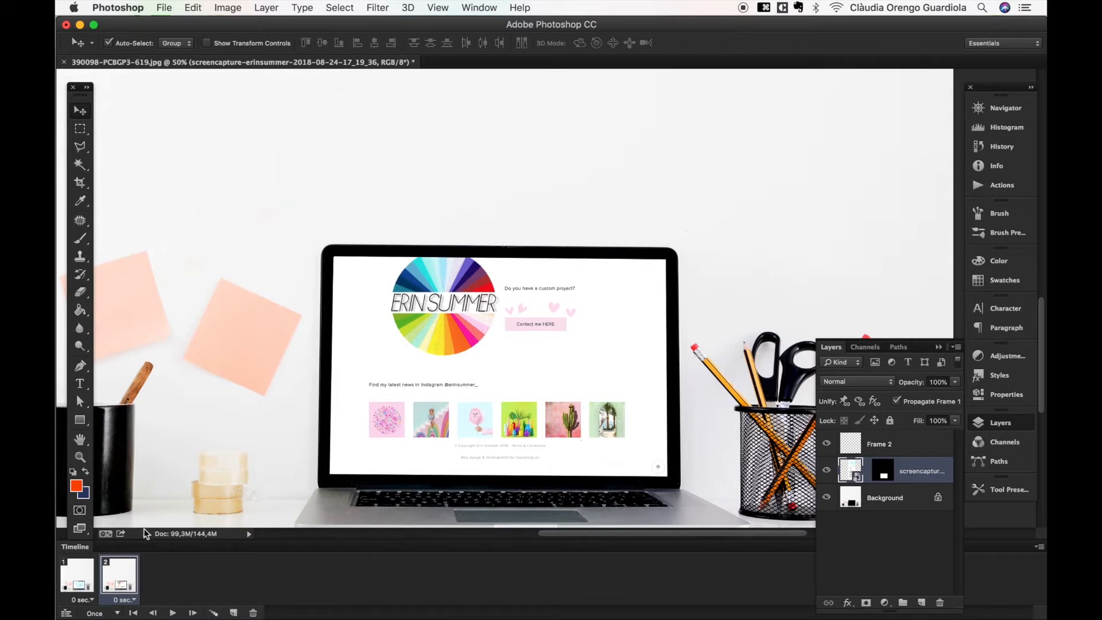
# Step: Select frames 1 and 2 and tween them with Selection, adding 25 frames across all layers
pyautogui.click(80, 585)
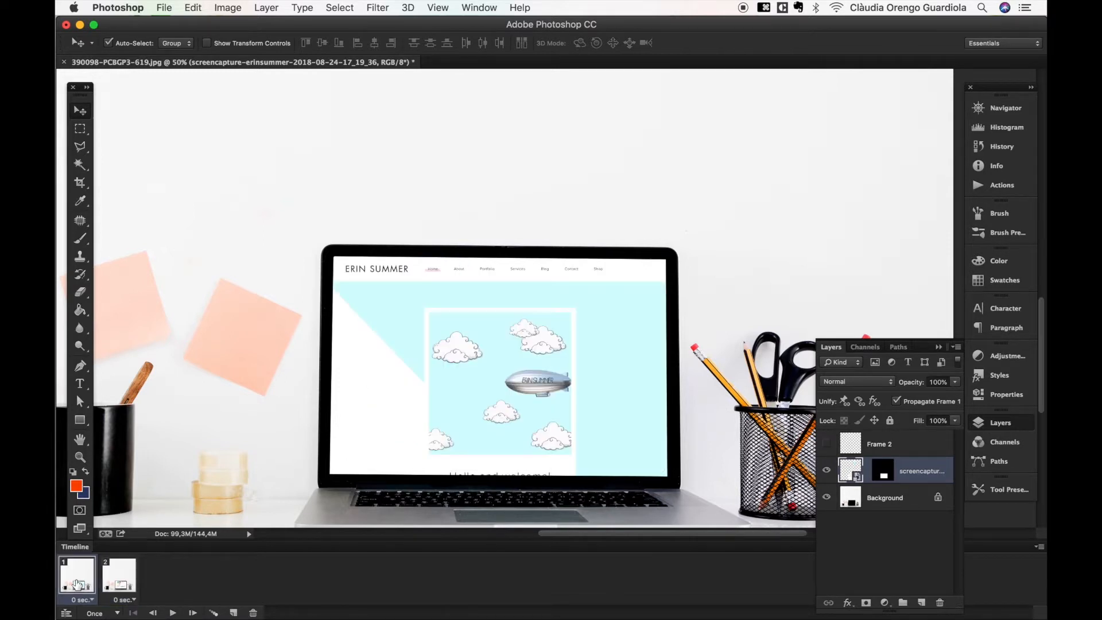
pyautogui.click(119, 584)
pyautogui.click(80, 584)
pyautogui.click(119, 584)
pyautogui.click(84, 583)
pyautogui.keyDown('shift'); pyautogui.click(118, 584); pyautogui.keyUp('shift')
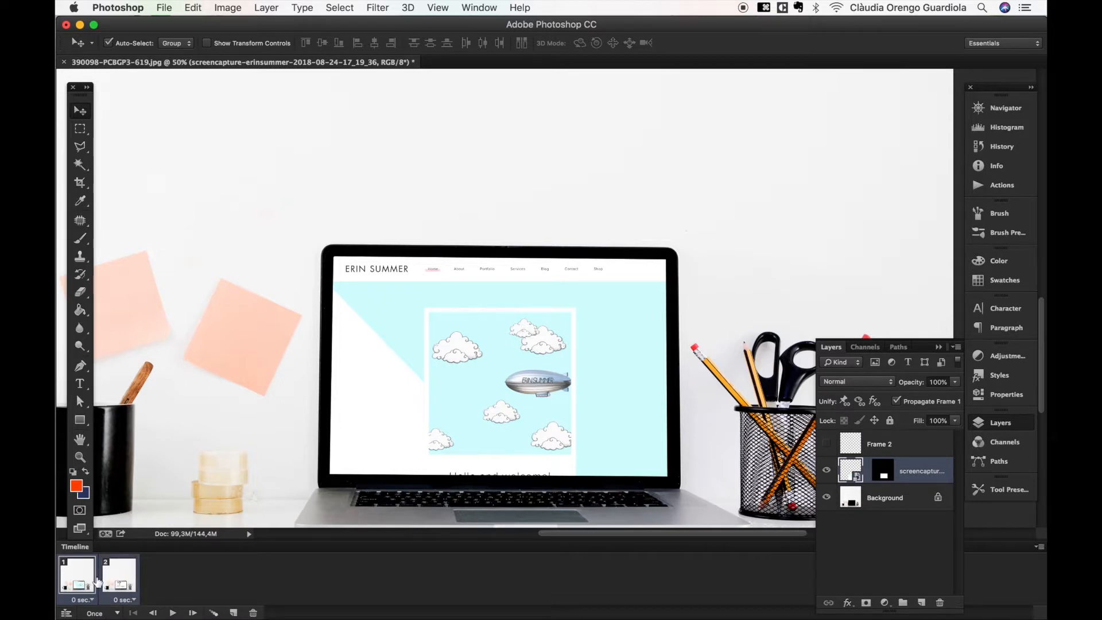
pyautogui.click(213, 613)
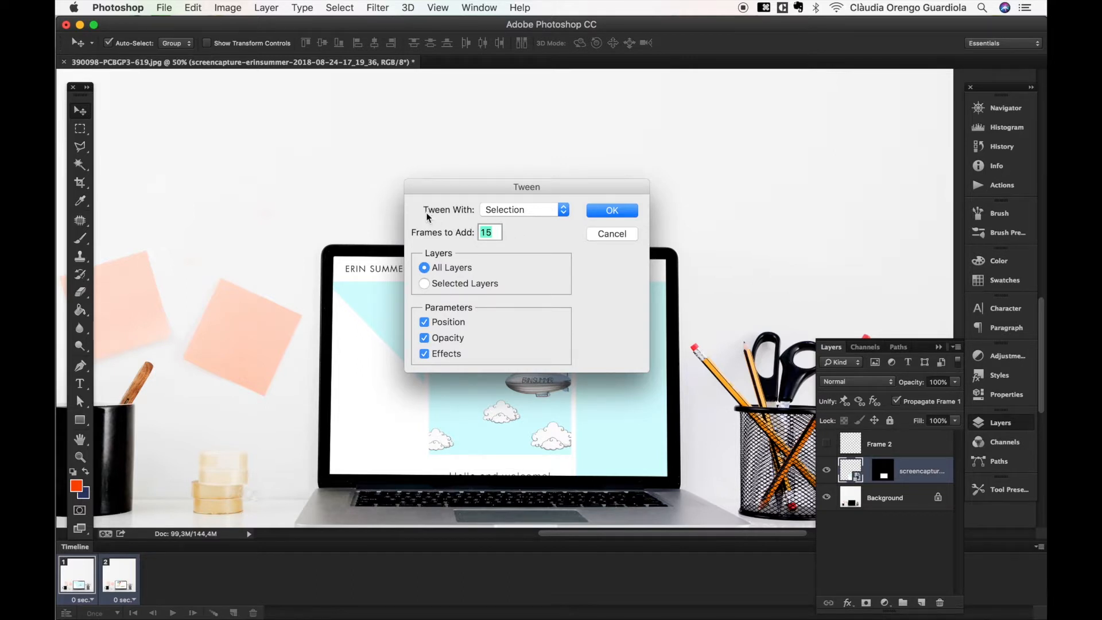
pyautogui.click(524, 209)
pyautogui.click(536, 209)
pyautogui.write('25')
pyautogui.click(600, 212)
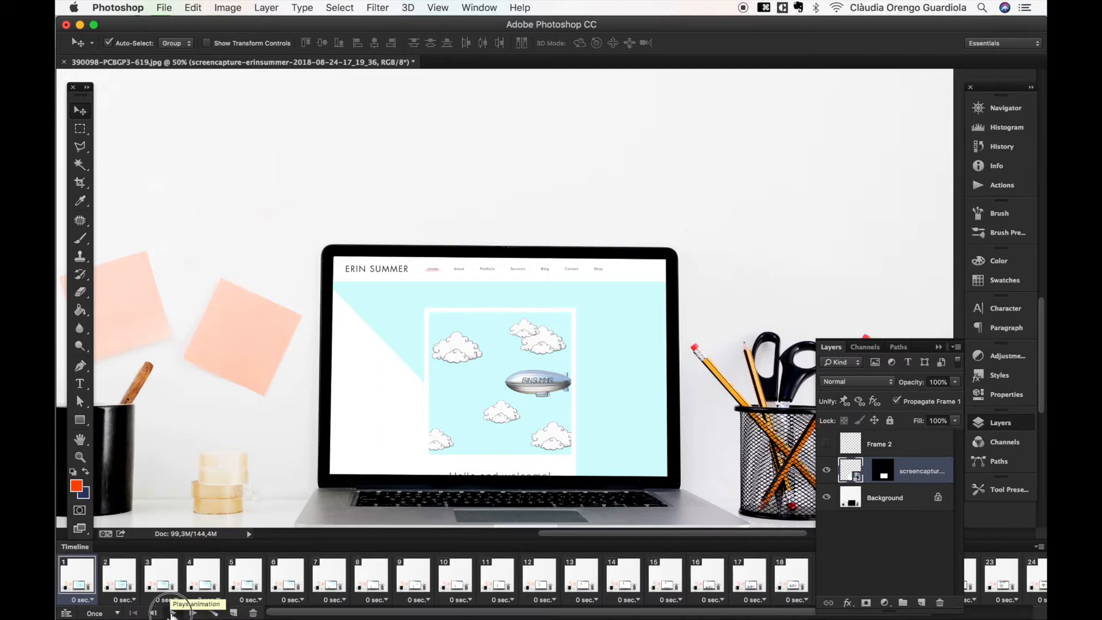
# Step: Play the tweened scrolling animation and return to frame 1
pyautogui.click(172, 613)
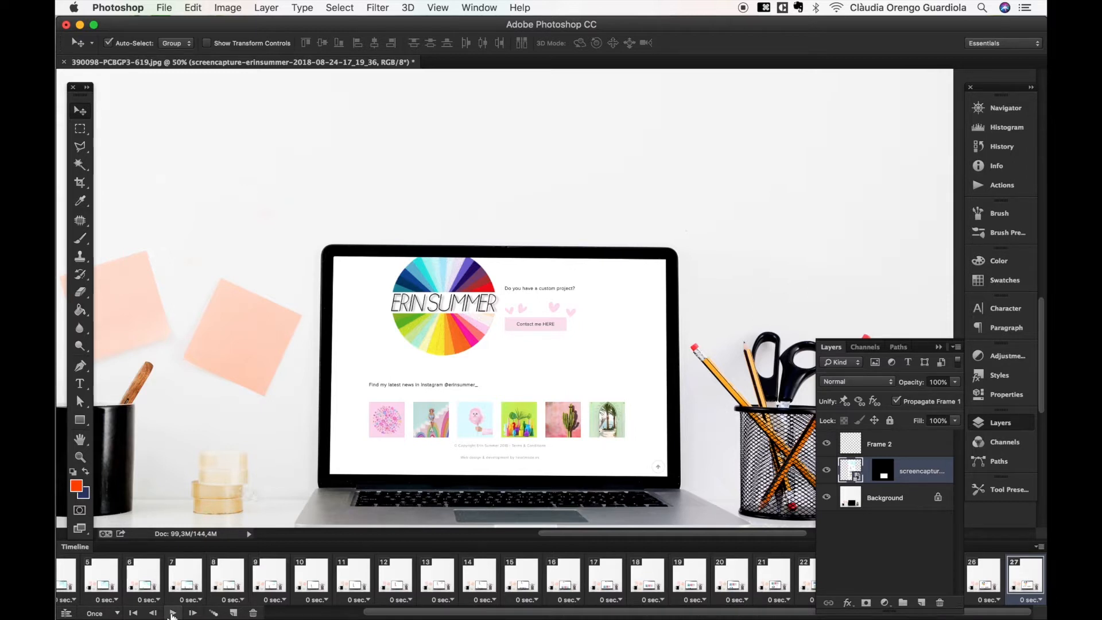
pyautogui.hscroll(-5, 170, 576)
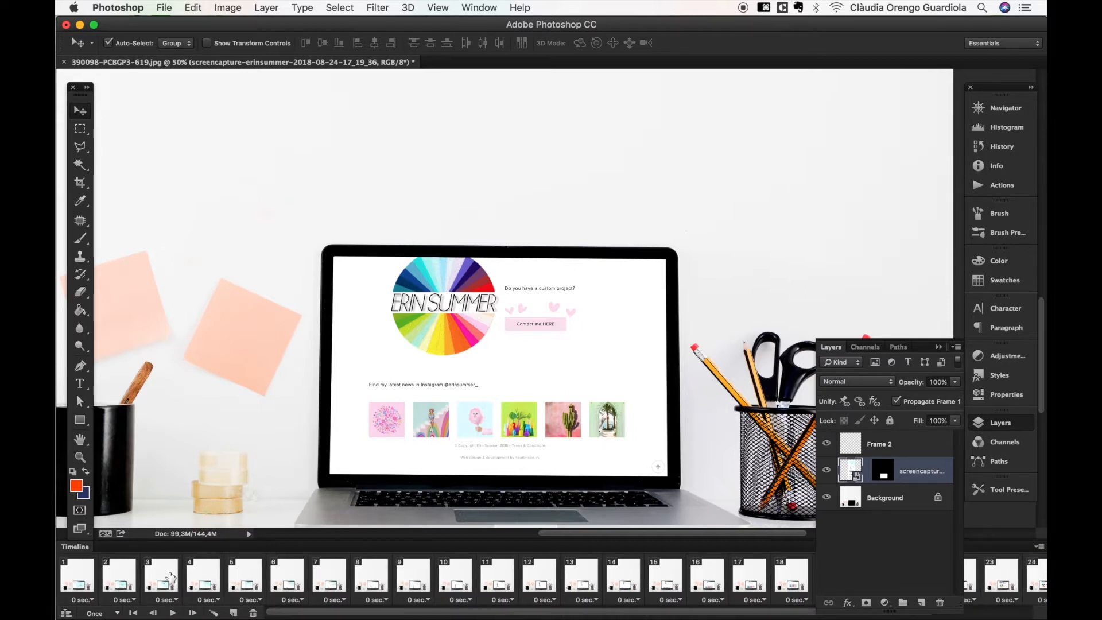
pyautogui.click(81, 579)
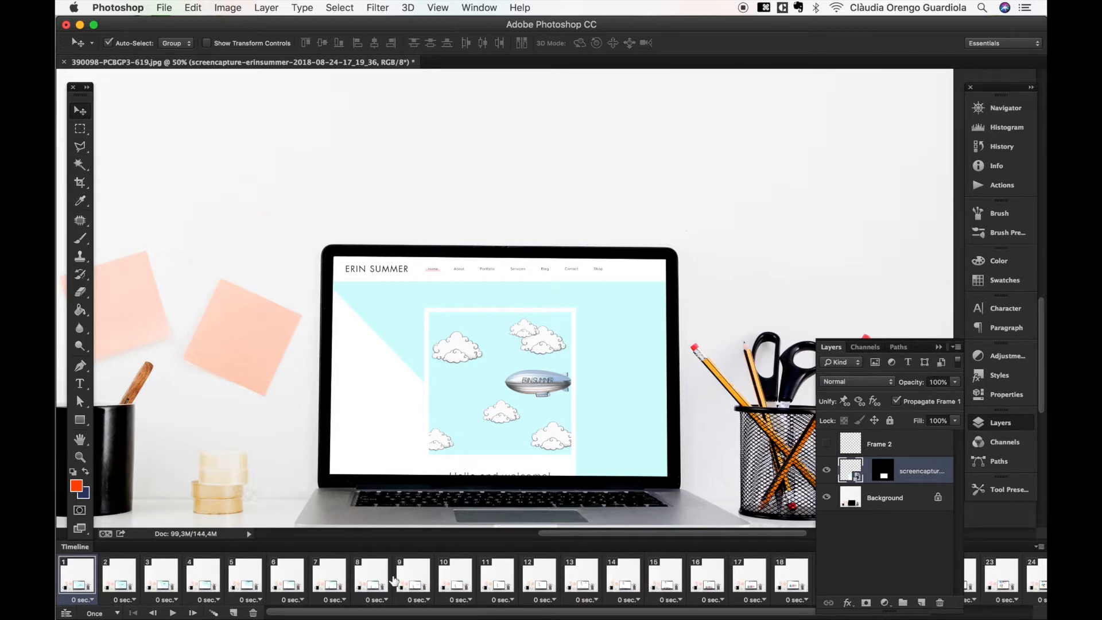
# Step: Copy frame 27, the last animation frame, and paste it with the Paste After Selection method
pyautogui.hscroll(3, 394, 581)
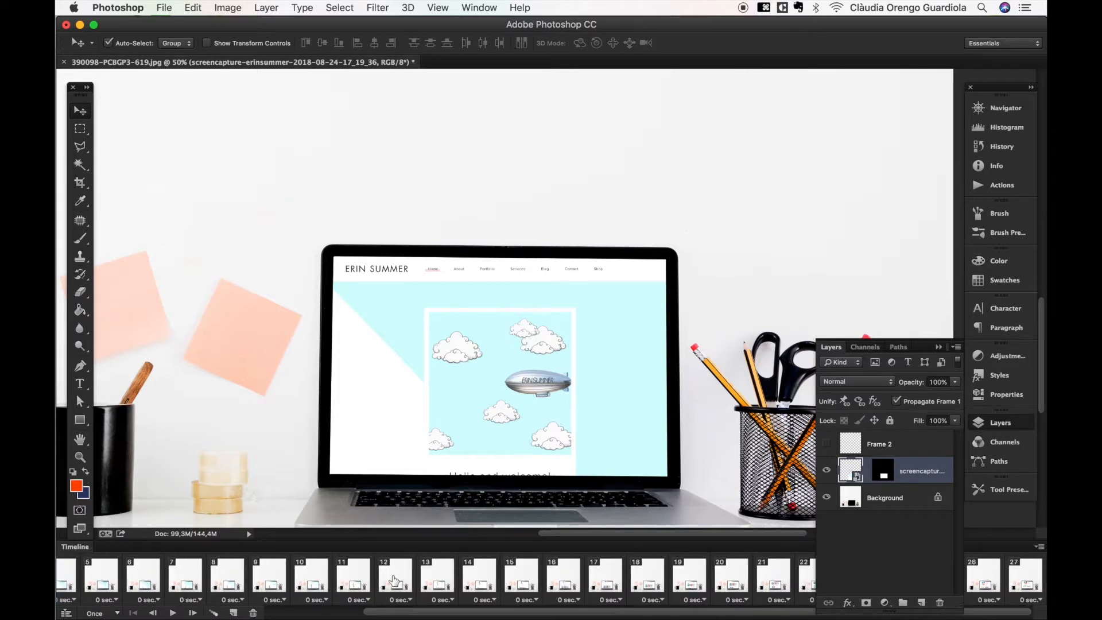
pyautogui.click(1023, 581)
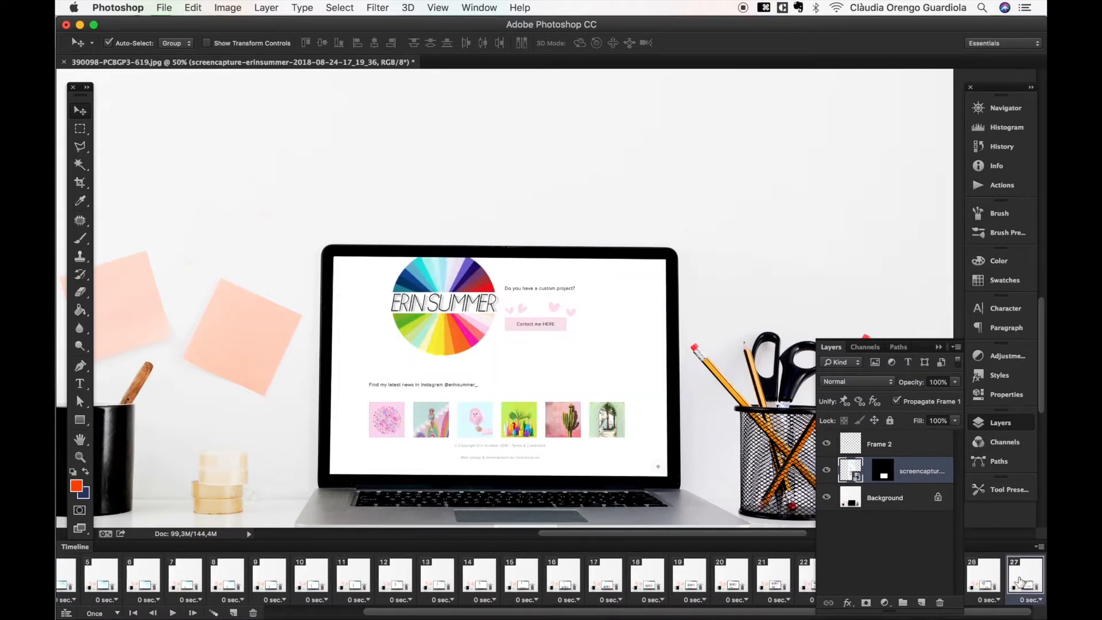
pyautogui.click(1039, 547)
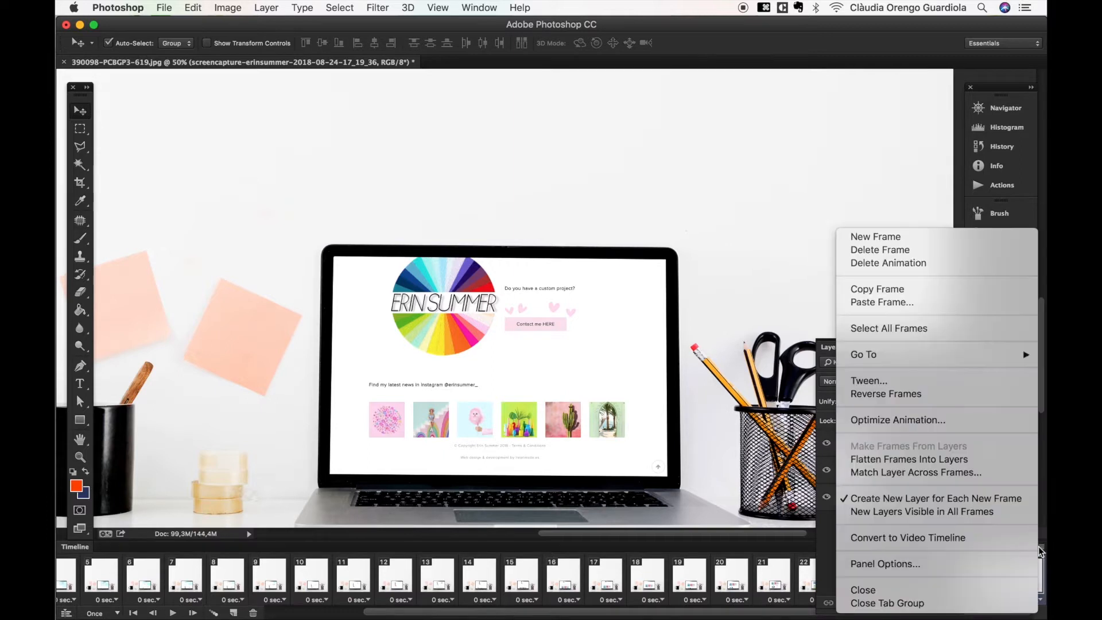
pyautogui.click(915, 290)
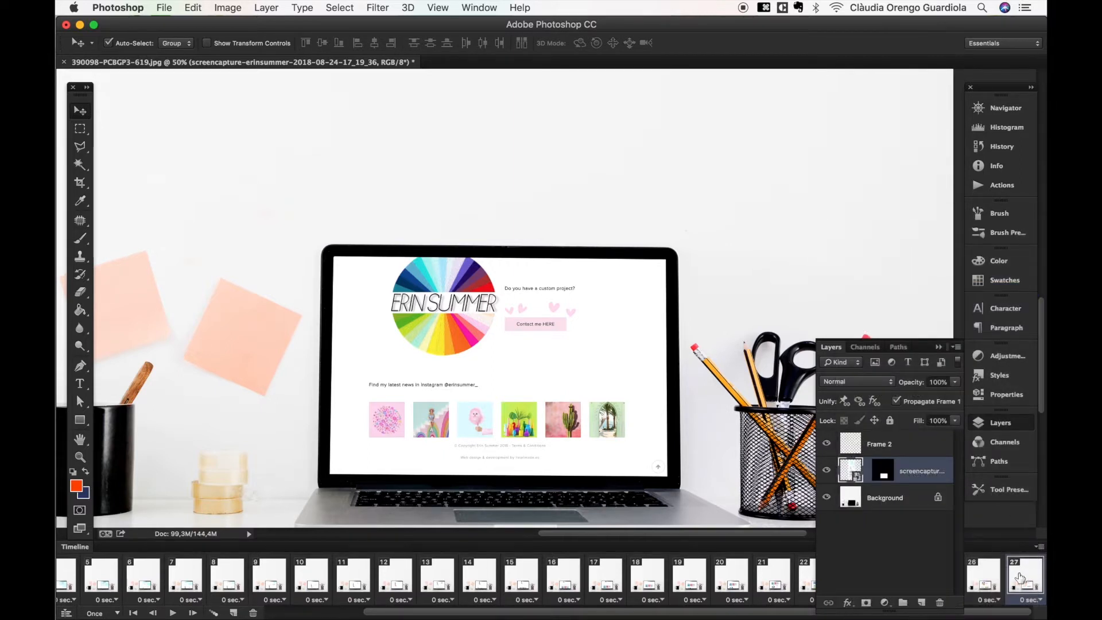
pyautogui.click(1038, 549)
pyautogui.click(892, 302)
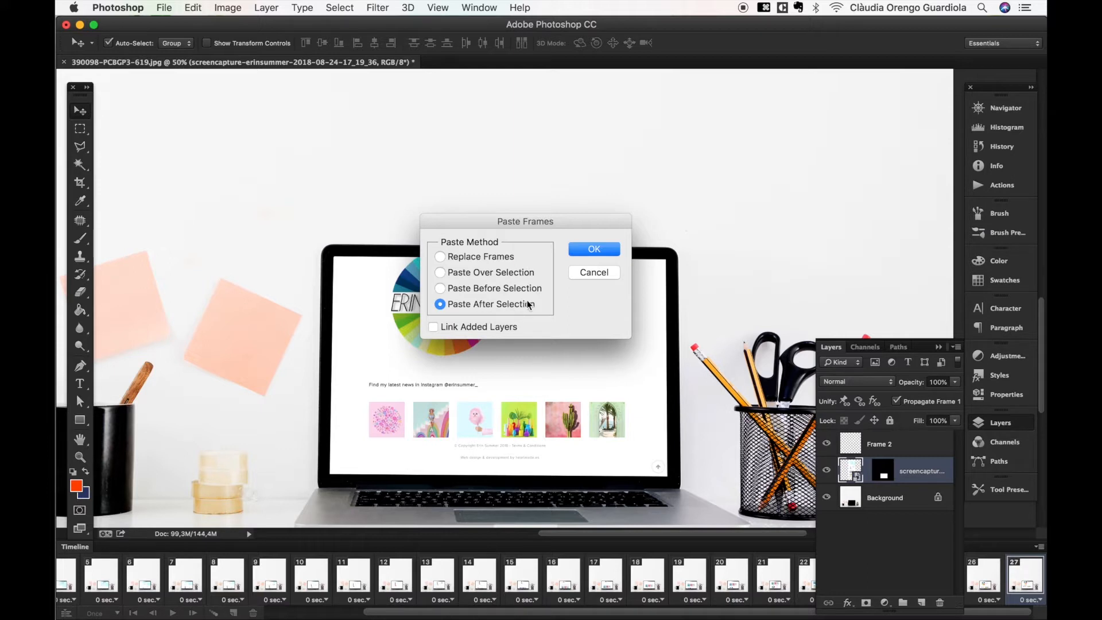
pyautogui.click(597, 250)
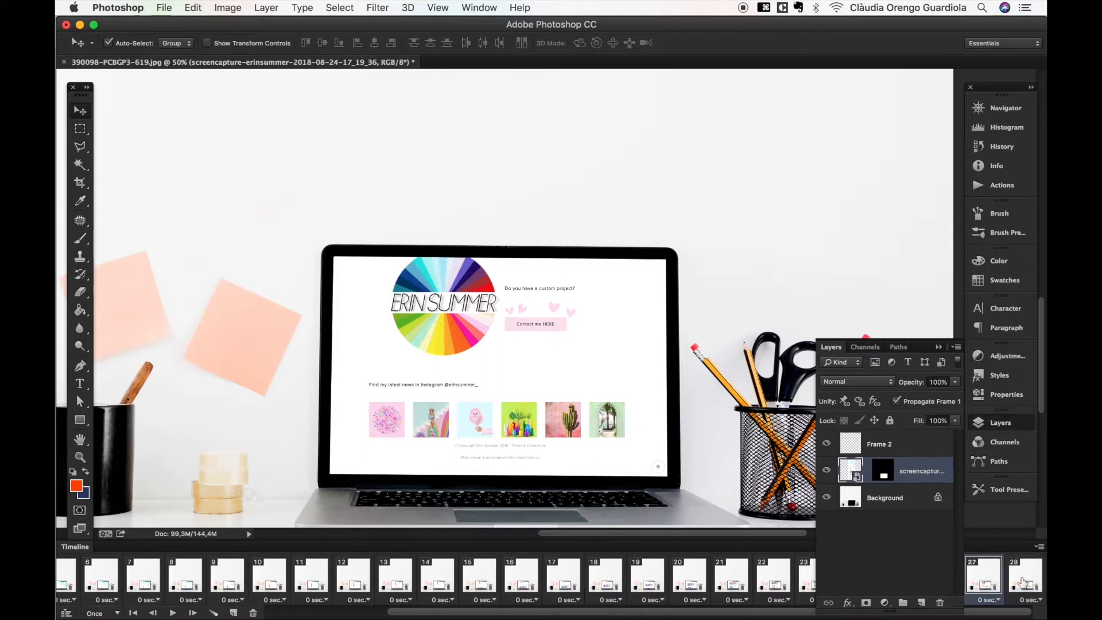
# Step: Collapse the layer list to uncover the timeline and check the end frames, 26 to 28
pyautogui.click(939, 347)
pyautogui.click(943, 580)
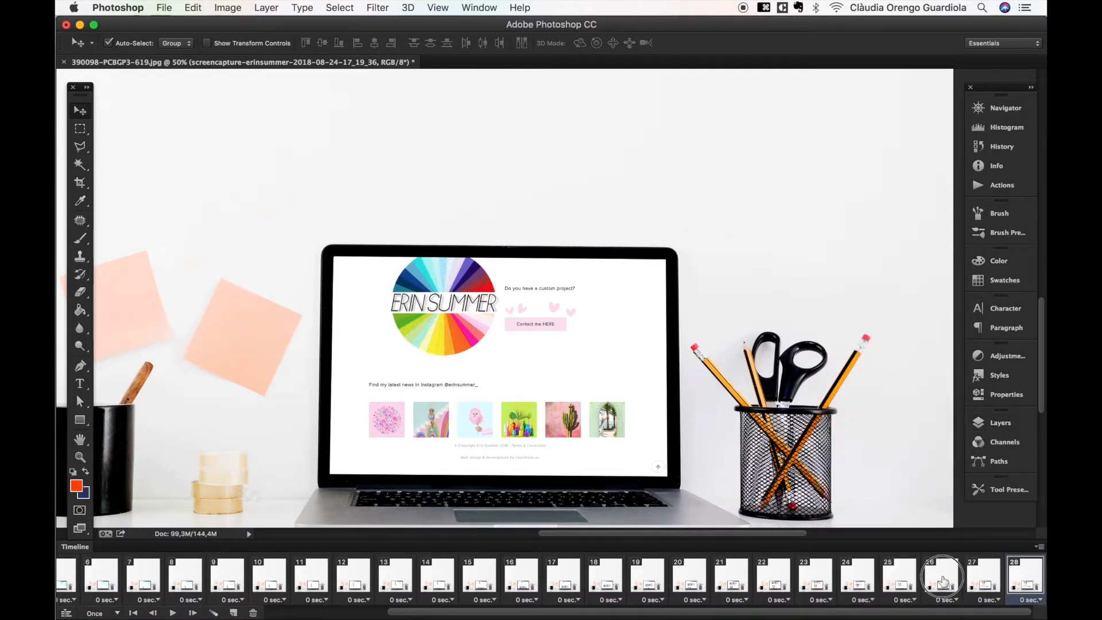
pyautogui.click(982, 579)
pyautogui.click(1012, 581)
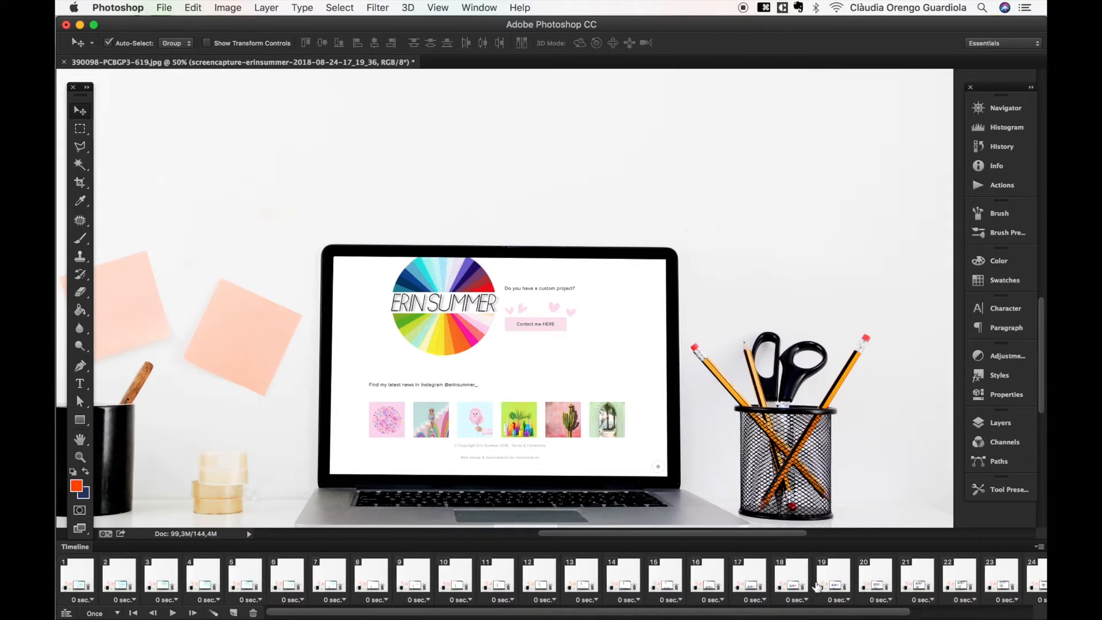
# Step: Copy frame 1 and paste it after frame 28 with the Paste After Selection method
pyautogui.click(76, 578)
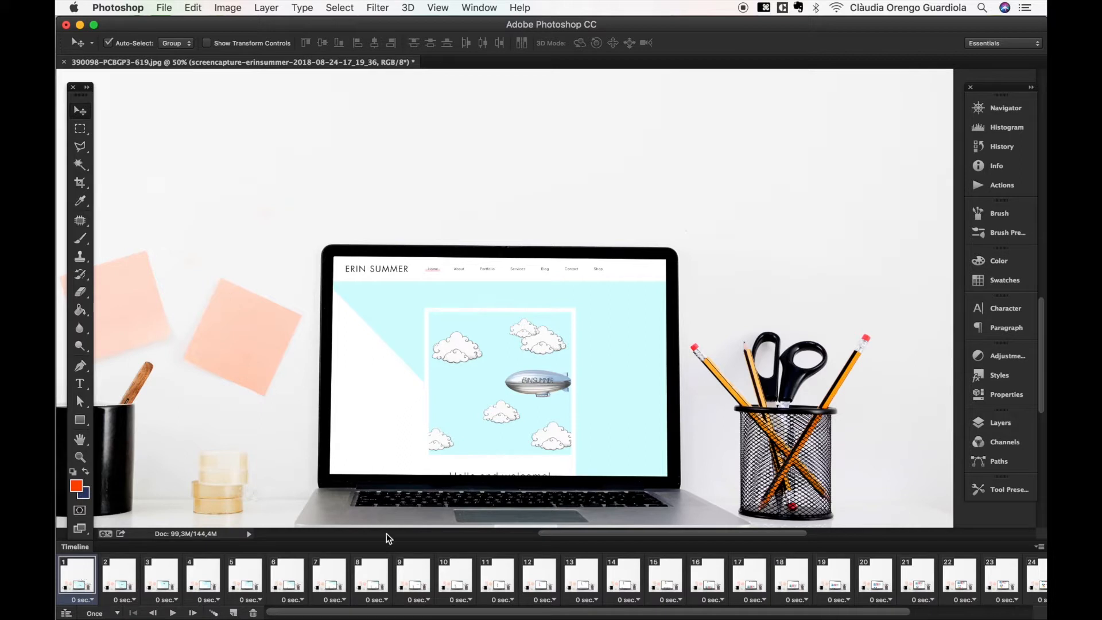
pyautogui.click(1039, 547)
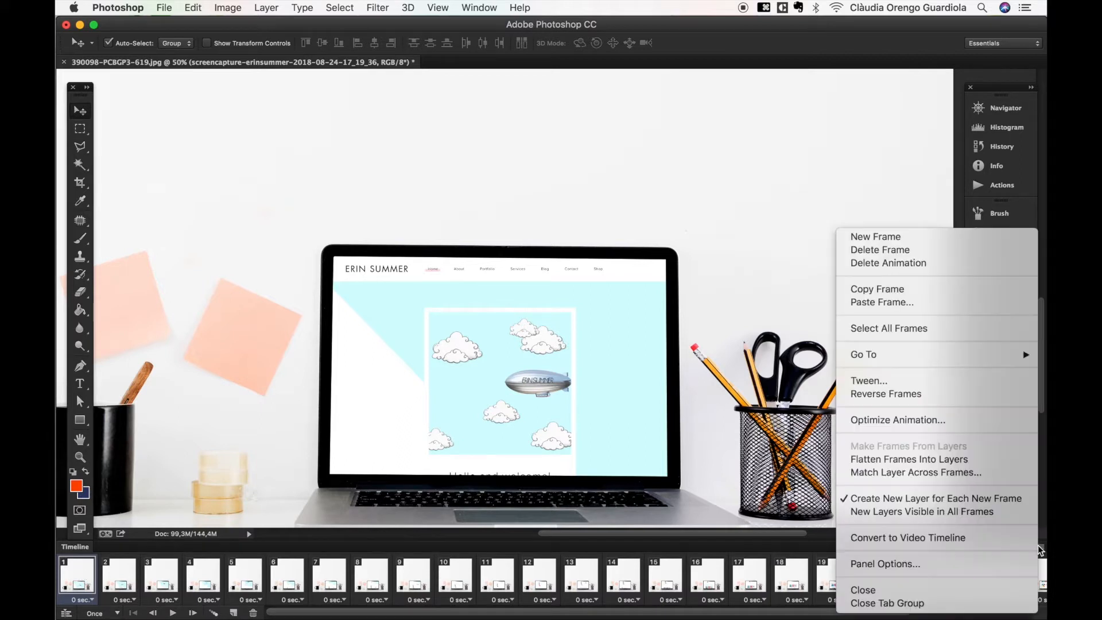
pyautogui.click(901, 288)
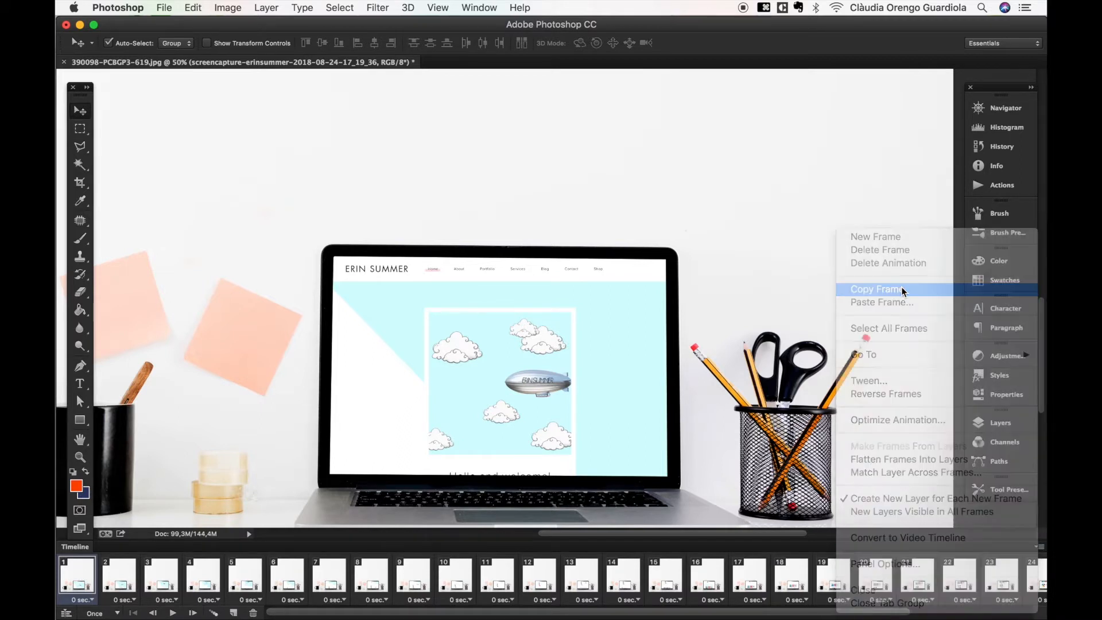
pyautogui.hscroll(5, 1010, 574)
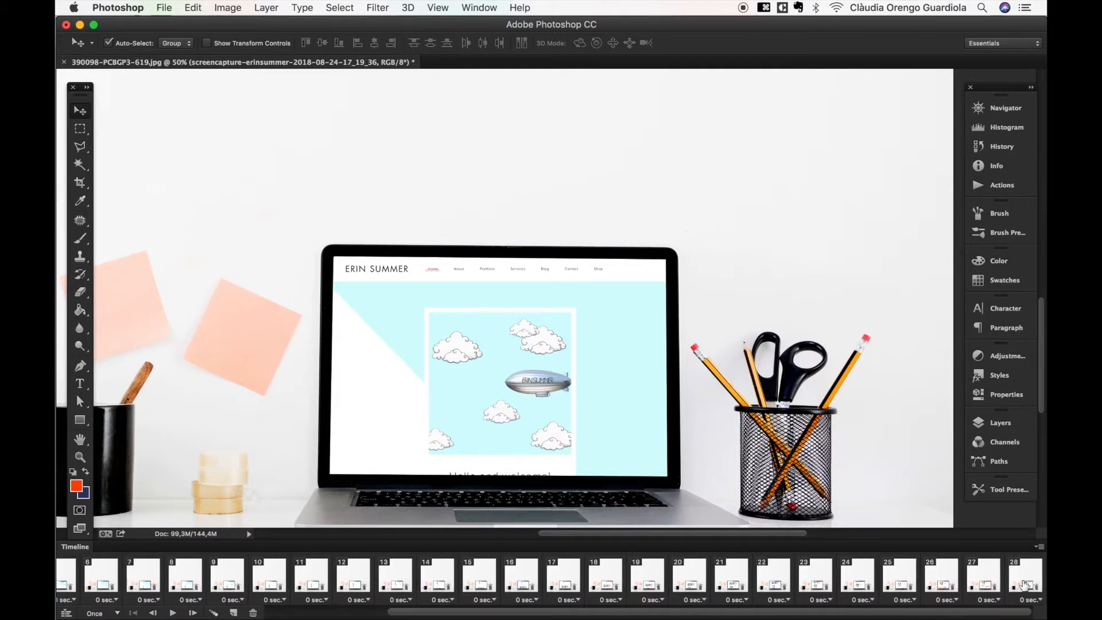
pyautogui.click(1025, 584)
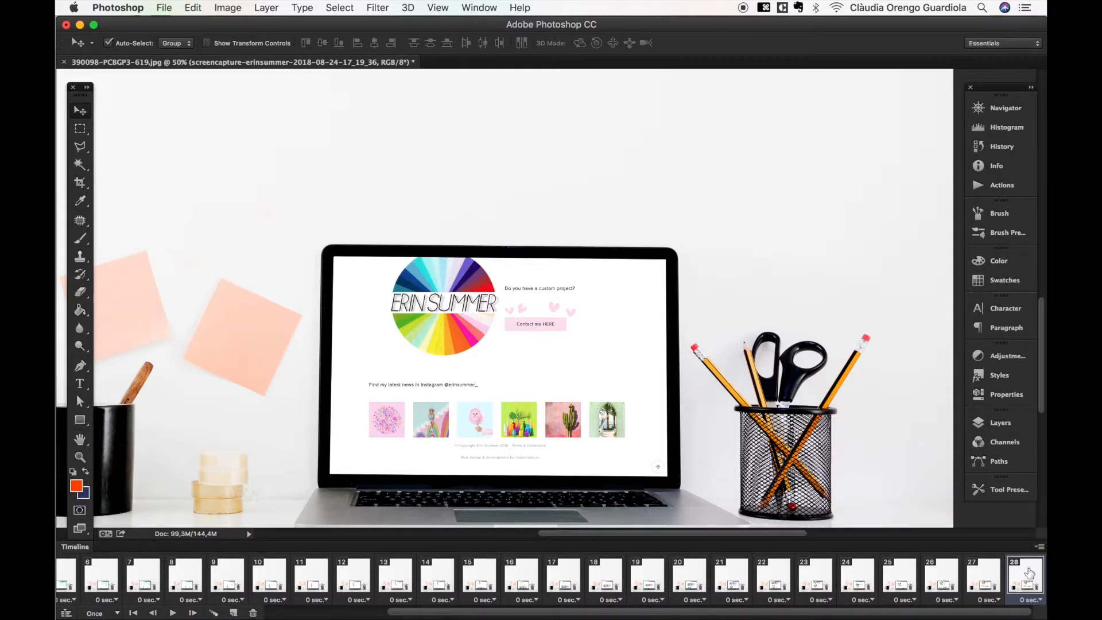
pyautogui.click(1040, 548)
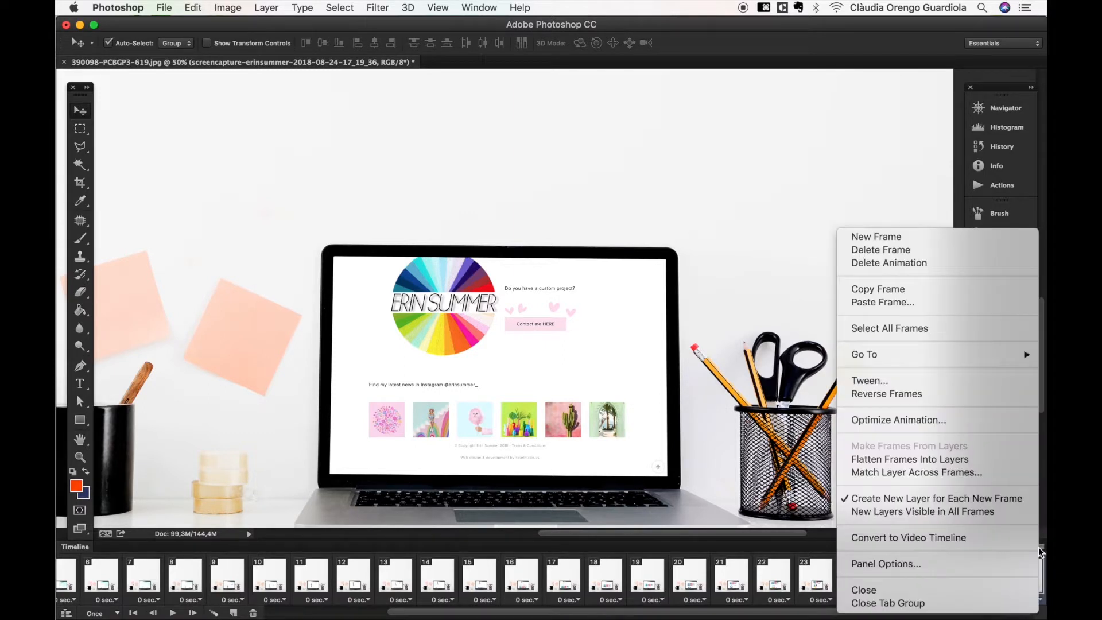
pyautogui.click(894, 304)
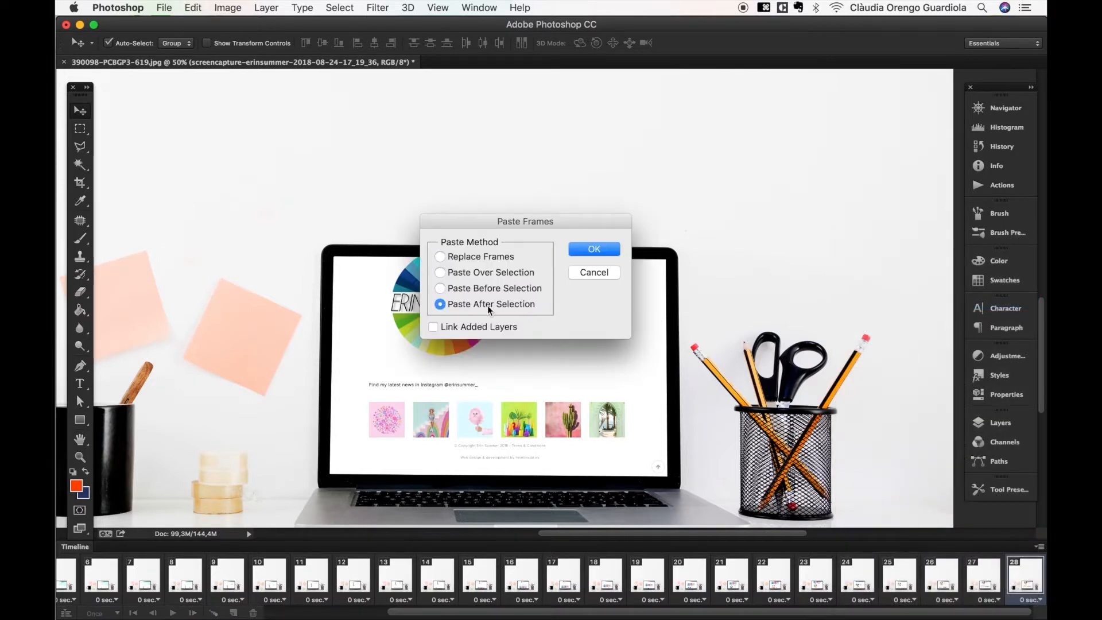
pyautogui.click(593, 251)
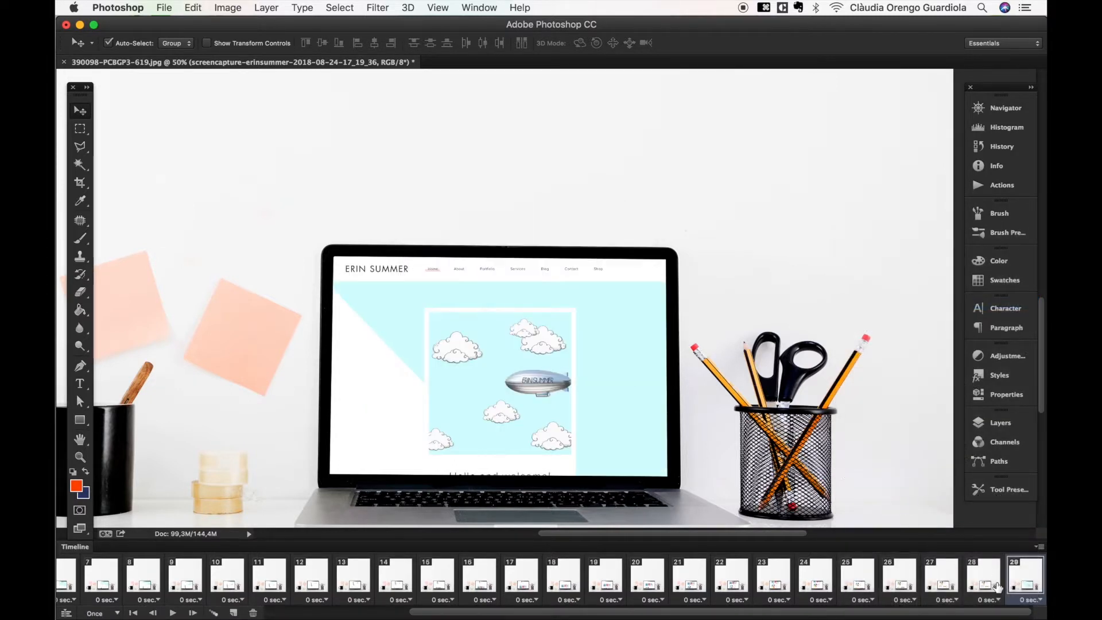
# Step: Select frames 28 and 29, tween them with Selection adding 25 frames across all layers, and play the animation
pyautogui.click(856, 583)
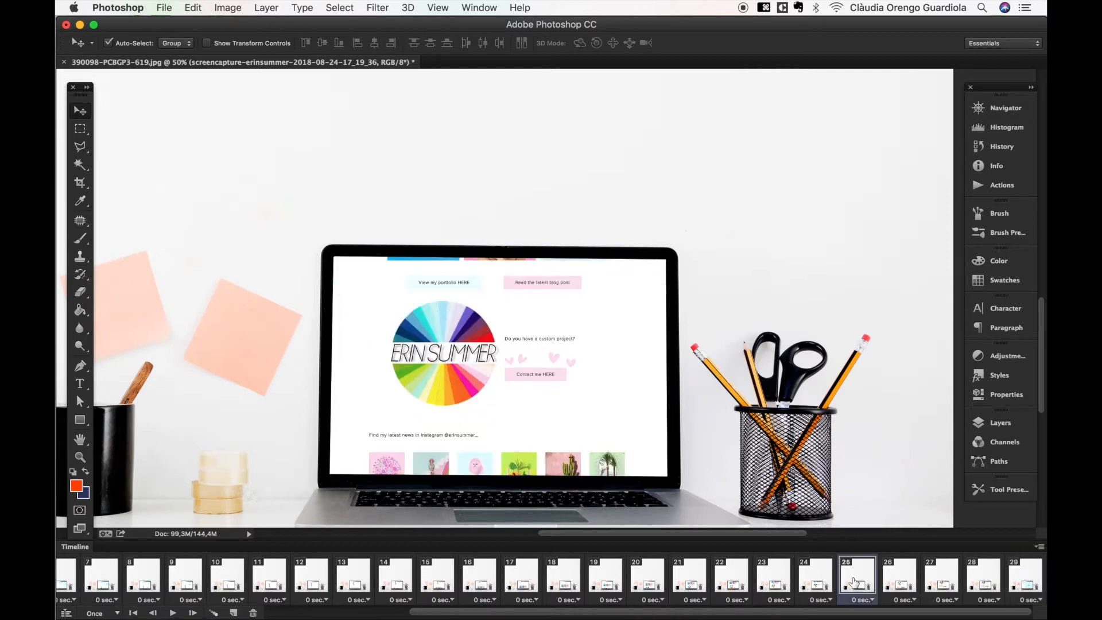
pyautogui.click(898, 583)
pyautogui.click(944, 584)
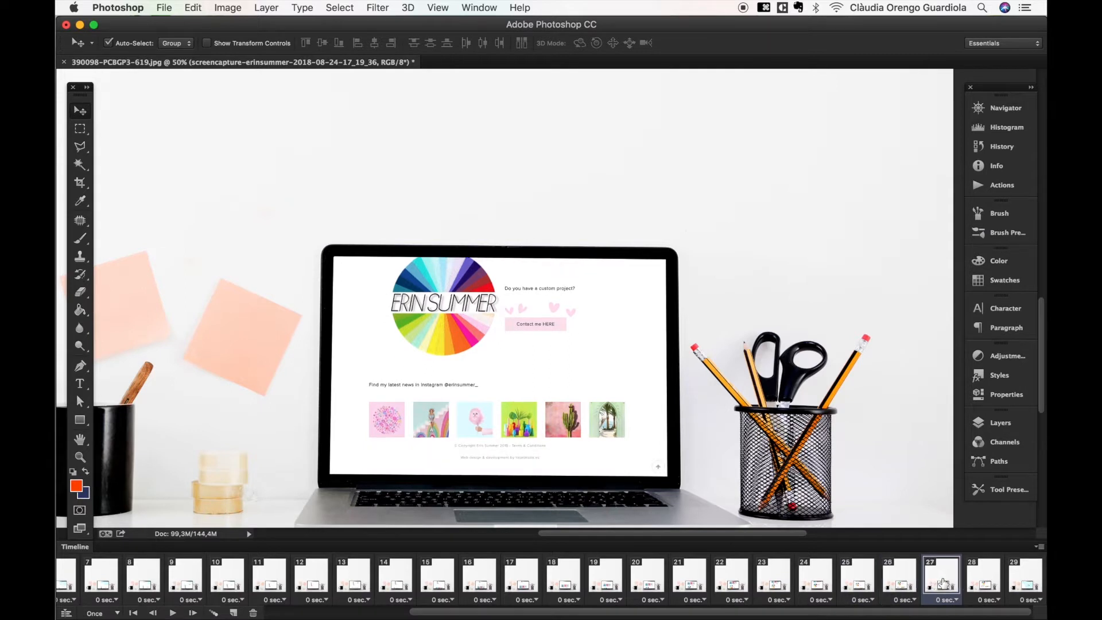
pyautogui.click(981, 583)
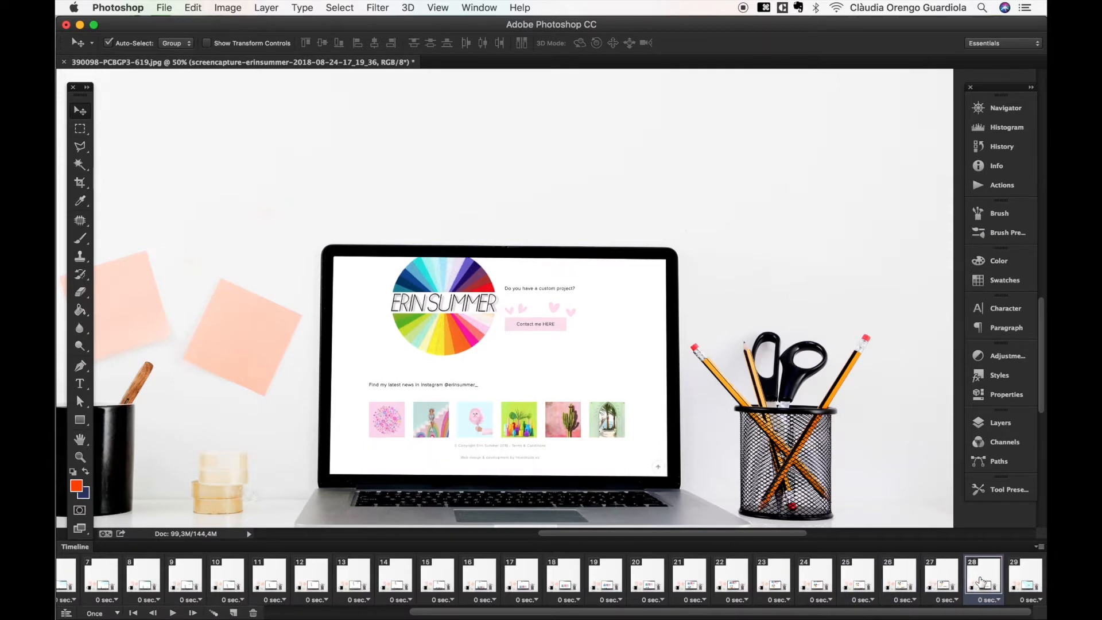
pyautogui.click(1024, 577)
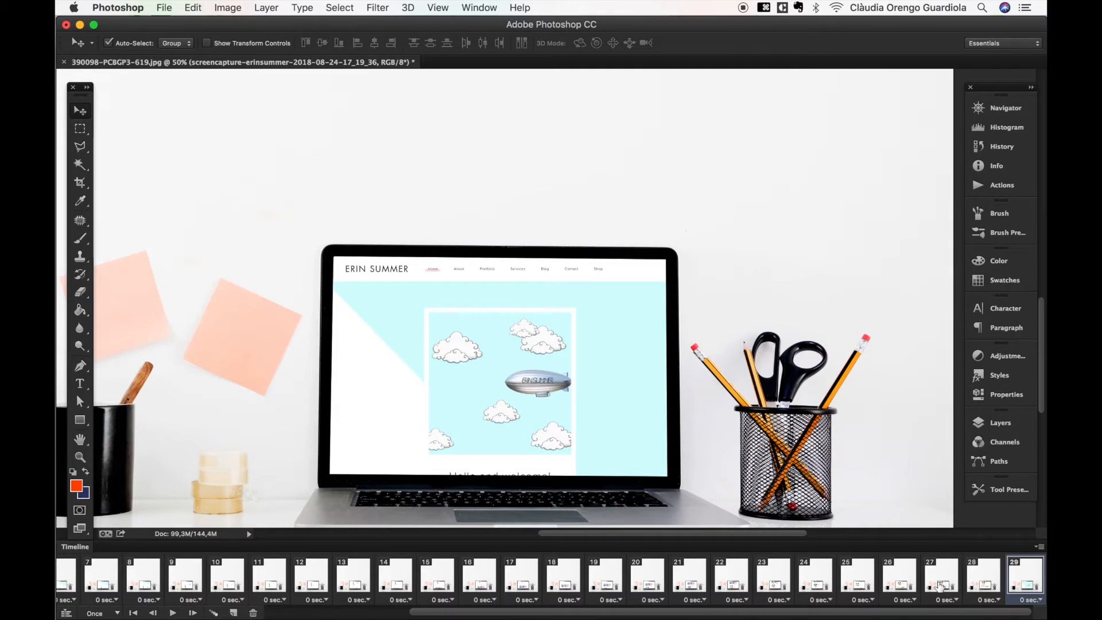
pyautogui.keyDown('shift'); pyautogui.click(979, 581); pyautogui.keyUp('shift')
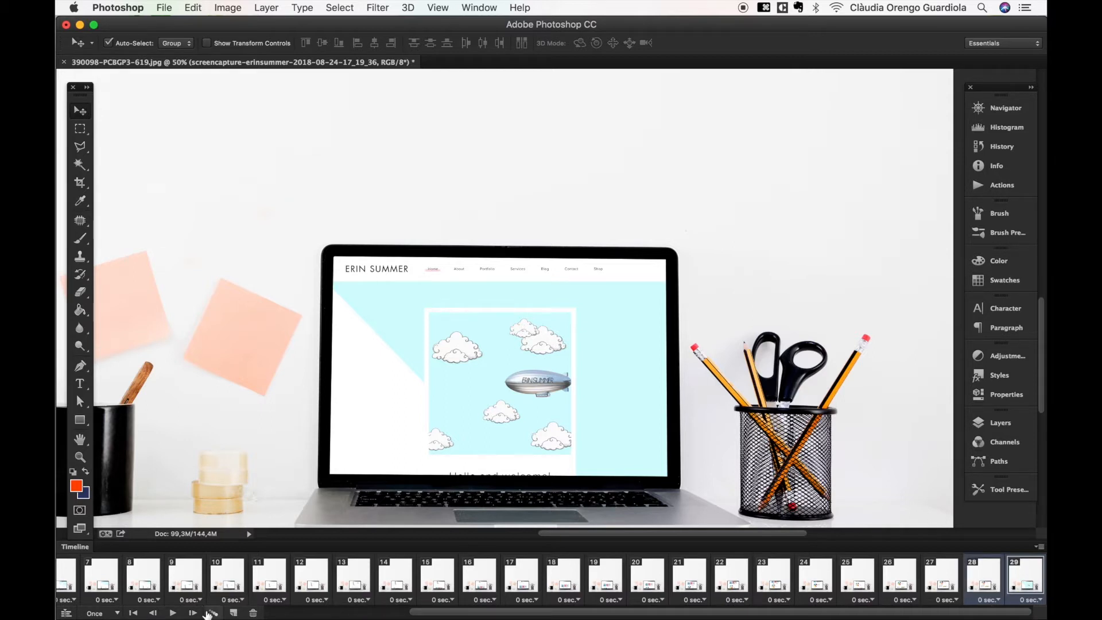
pyautogui.click(213, 613)
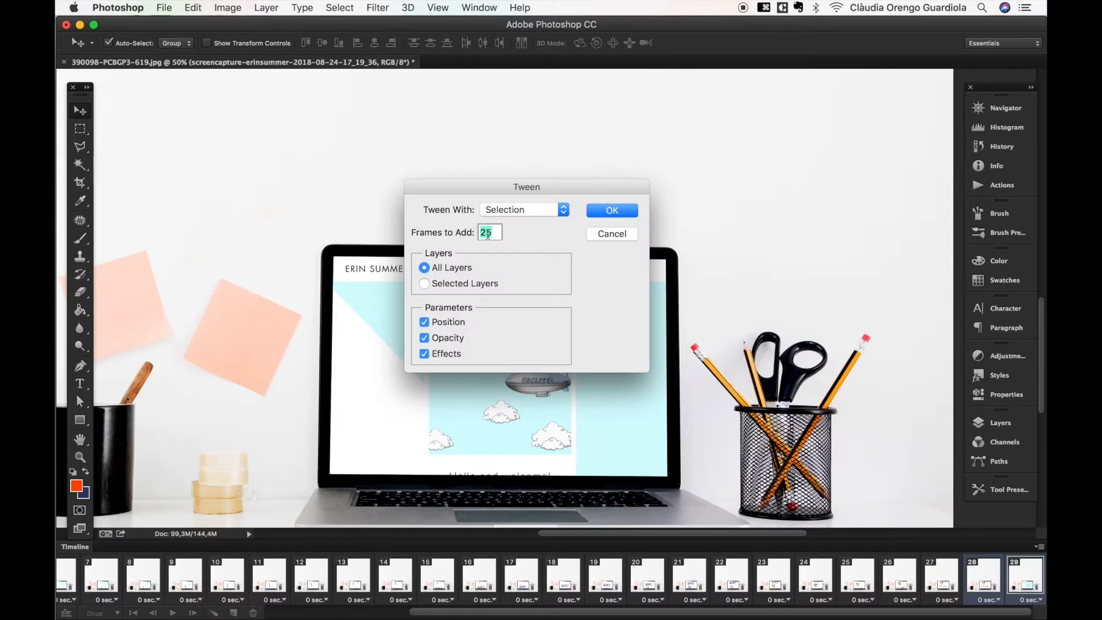
pyautogui.click(612, 211)
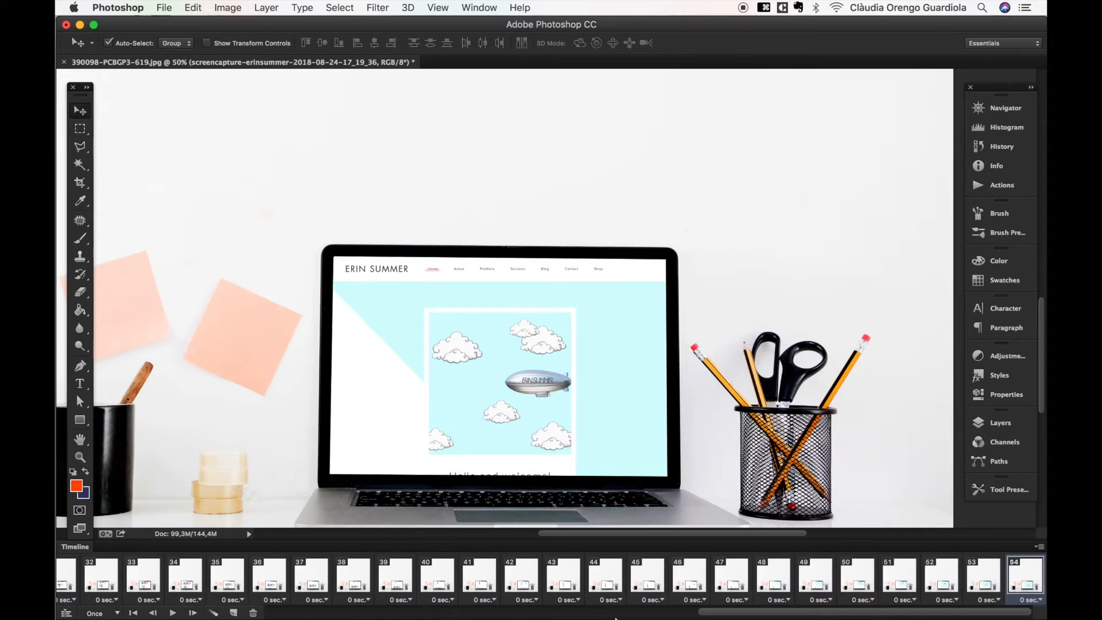
pyautogui.click(173, 613)
# Step: Start a video render named erinsummer-website-design-byheartmade.mp4 and choose the images folder as its destination
pyautogui.click(163, 8)
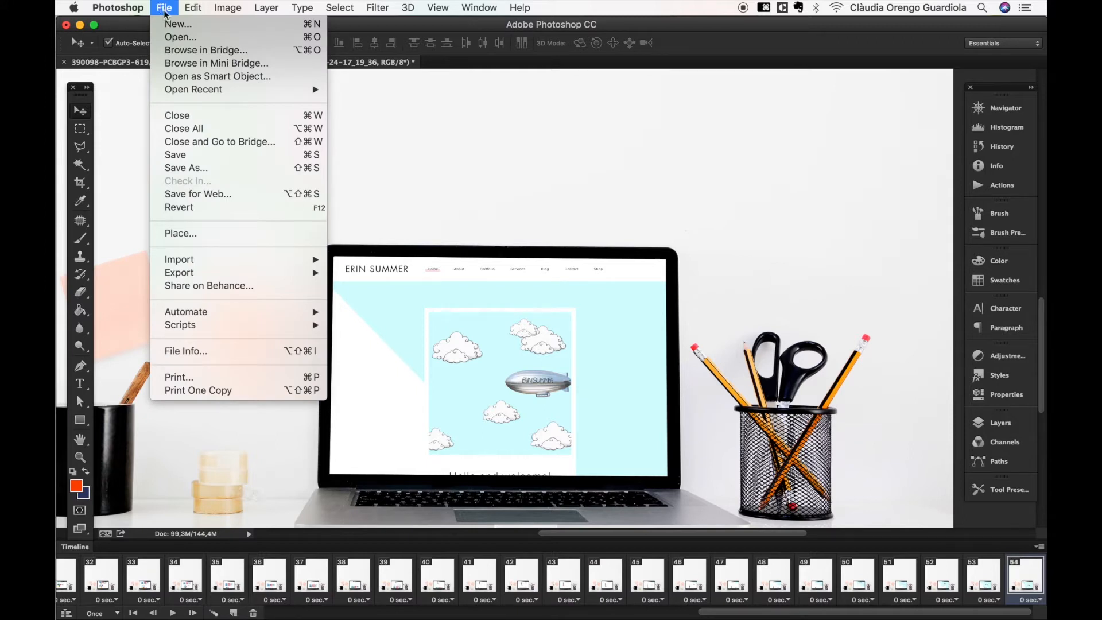
pyautogui.moveTo(287, 274)
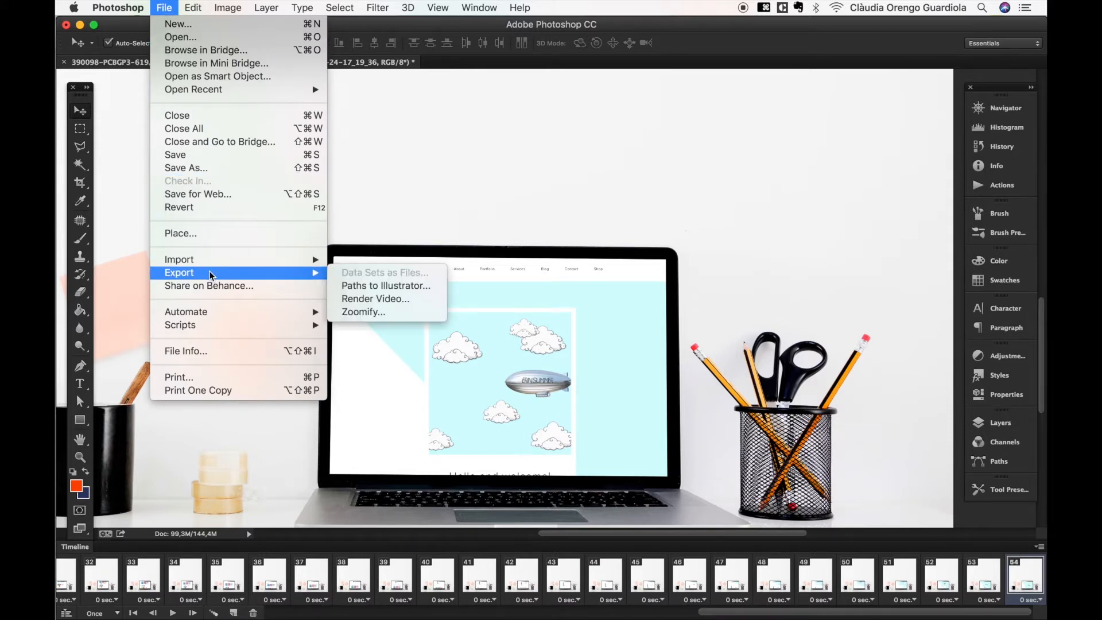
pyautogui.click(367, 299)
pyautogui.click(402, 90)
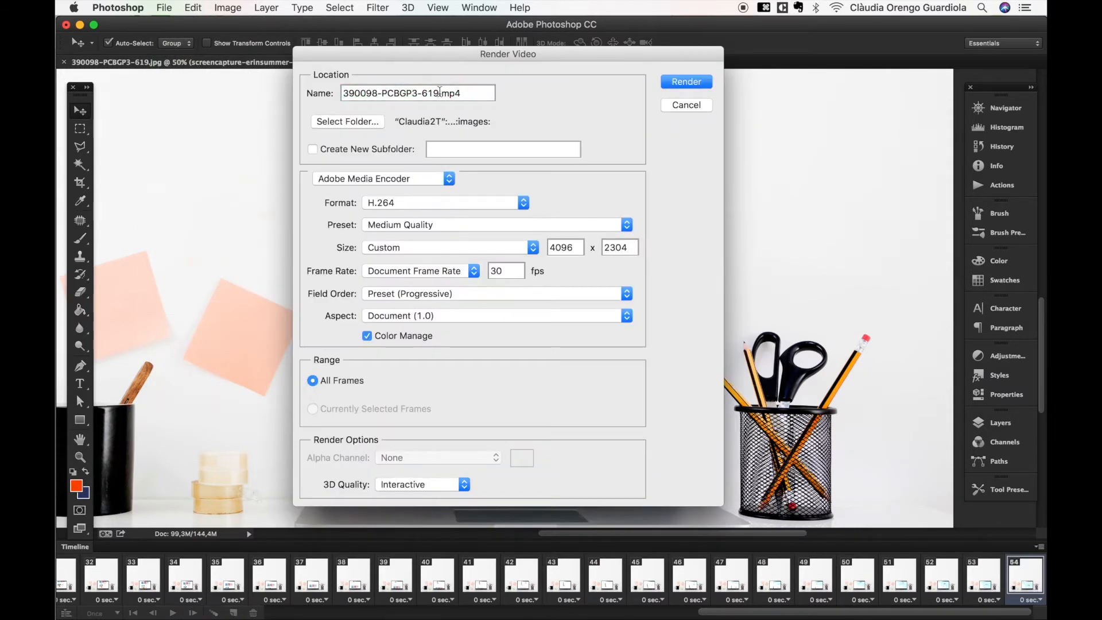
pyautogui.moveTo(440, 91); pyautogui.dragTo(316, 91)
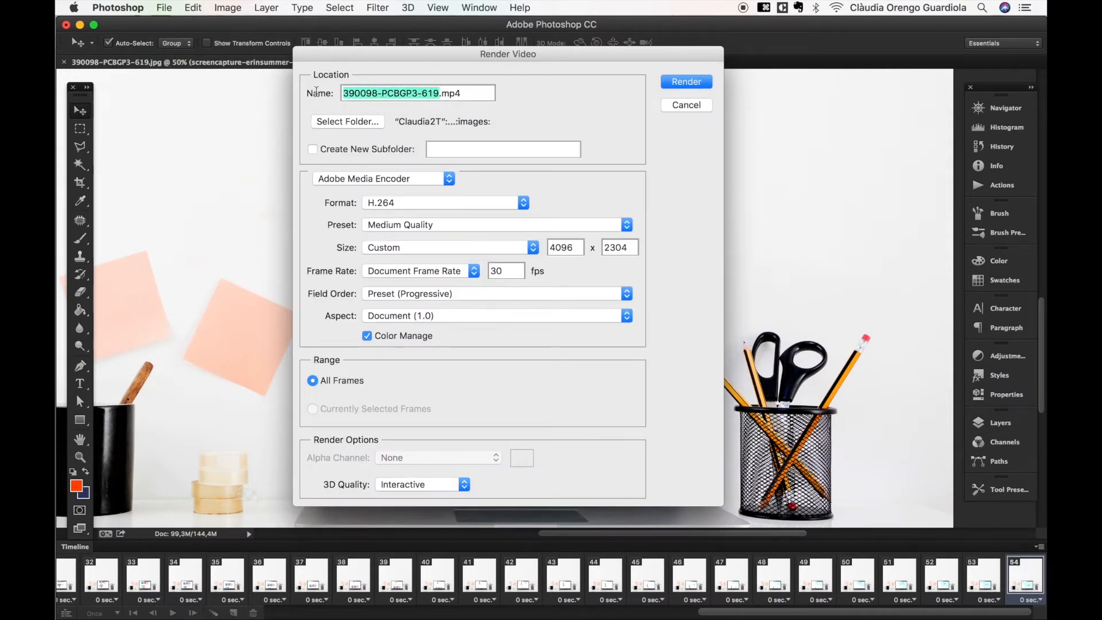
pyautogui.write('erinsummer-website-mocku')
pyautogui.press('BackSpace')
pyautogui.press('BackSpace')
pyautogui.press('BackSpace')
pyautogui.press('BackSpace')
pyautogui.press('BackSpace')
pyautogui.write('design-byheartmade')
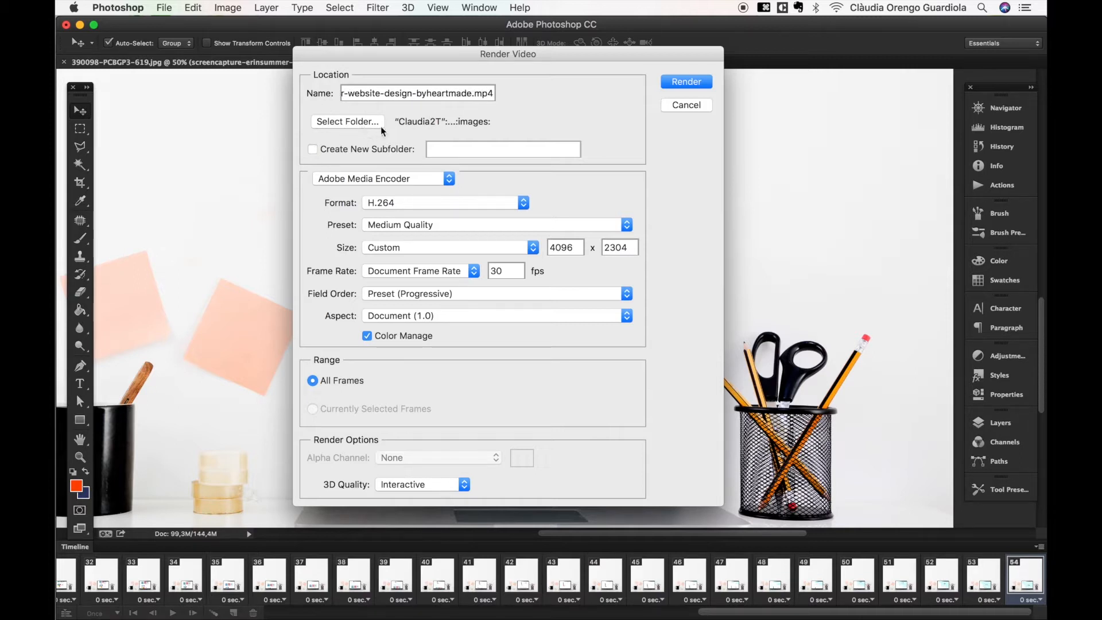
pyautogui.click(360, 125)
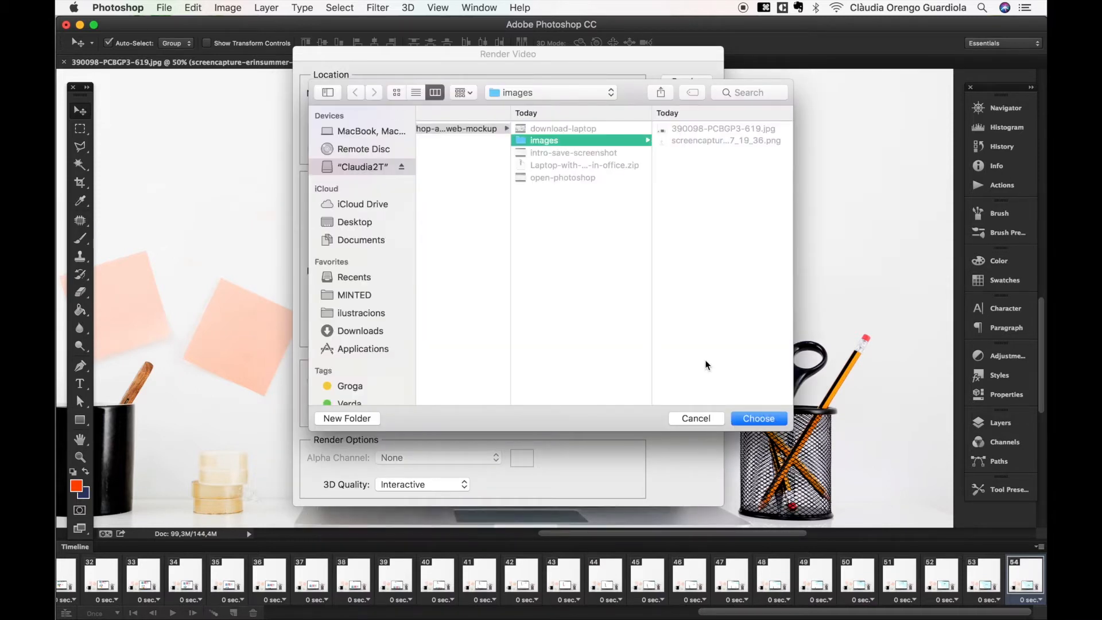
pyautogui.click(759, 414)
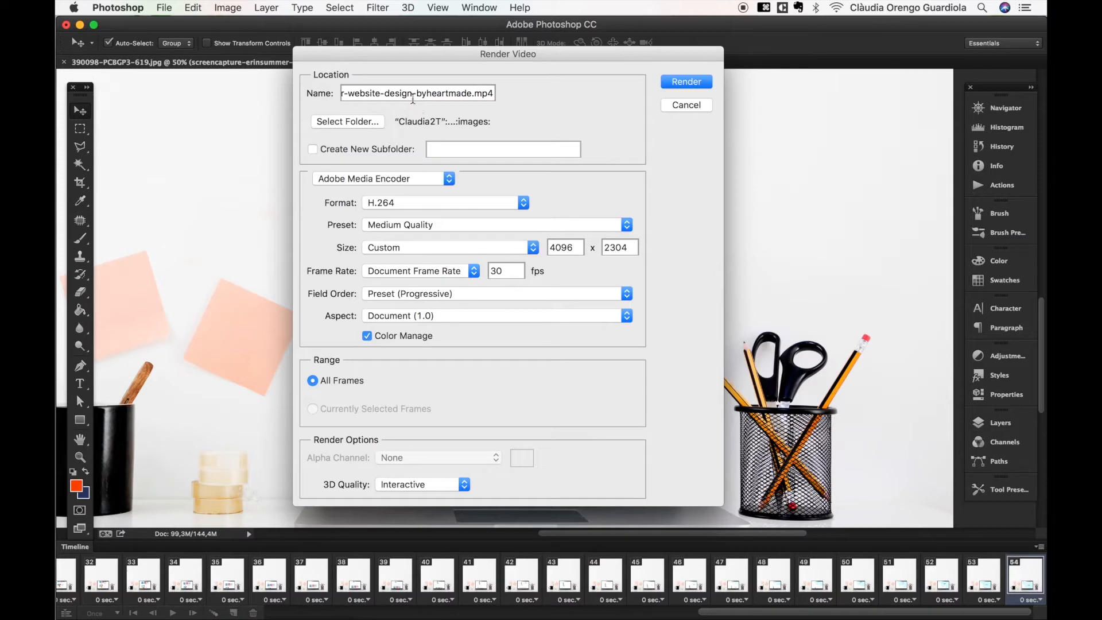
# Step: Set the video's frame rate to 25 fps and render it
pyautogui.click(484, 271)
pyautogui.write('25')
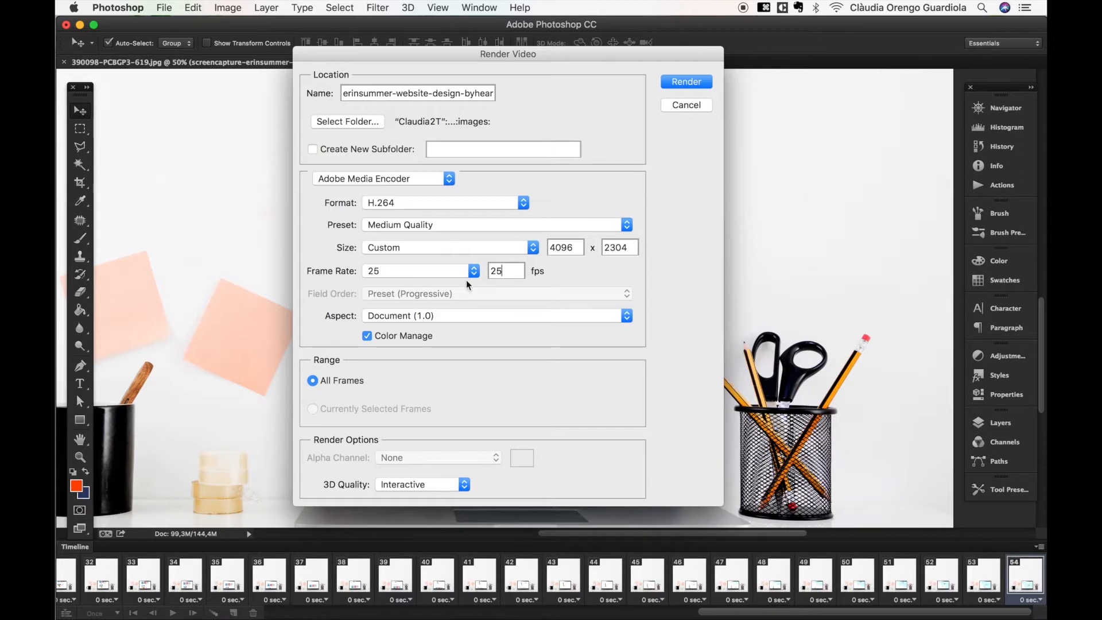
pyautogui.click(451, 272)
pyautogui.click(449, 270)
pyautogui.click(677, 84)
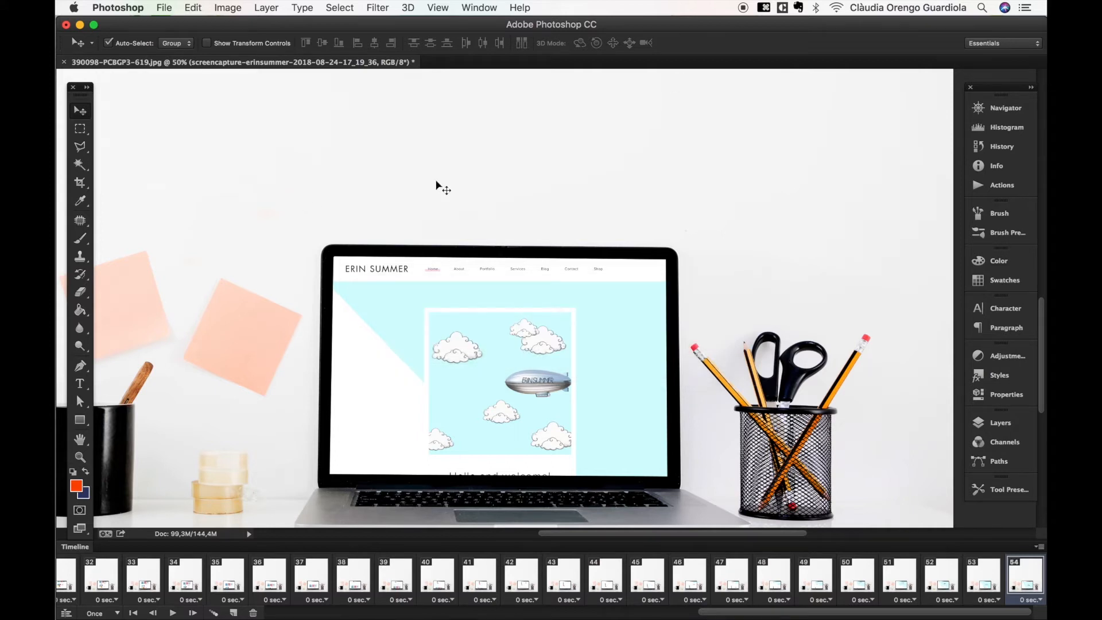
# Step: Switch to Finder to check the rendered MP4 in the images folder, and return to Photoshop
pyautogui.click(88, 613)
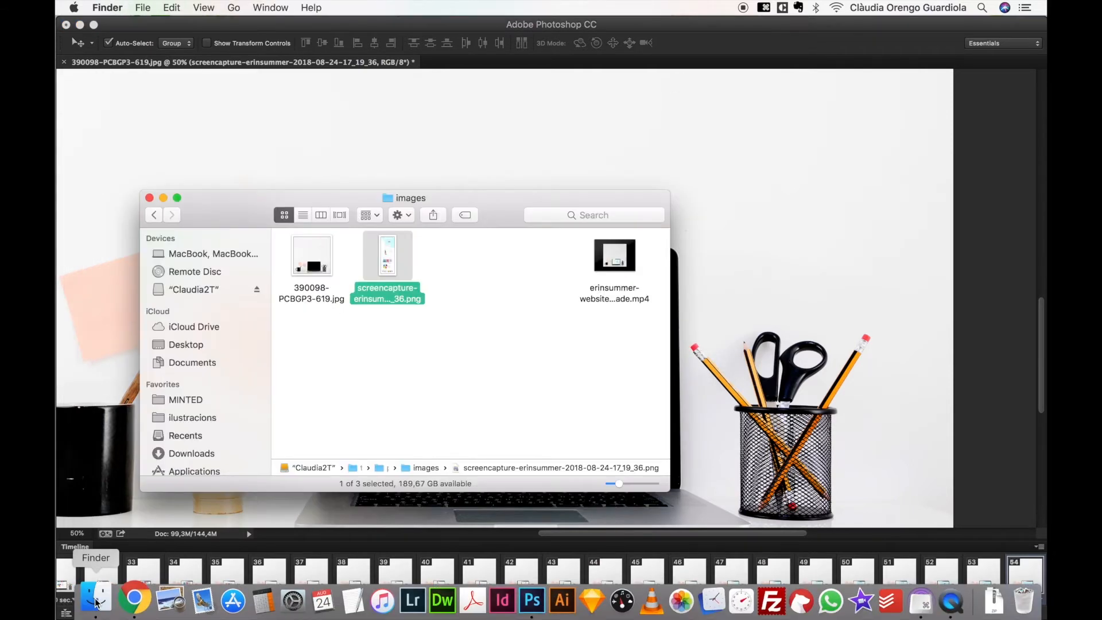
pyautogui.click(447, 380)
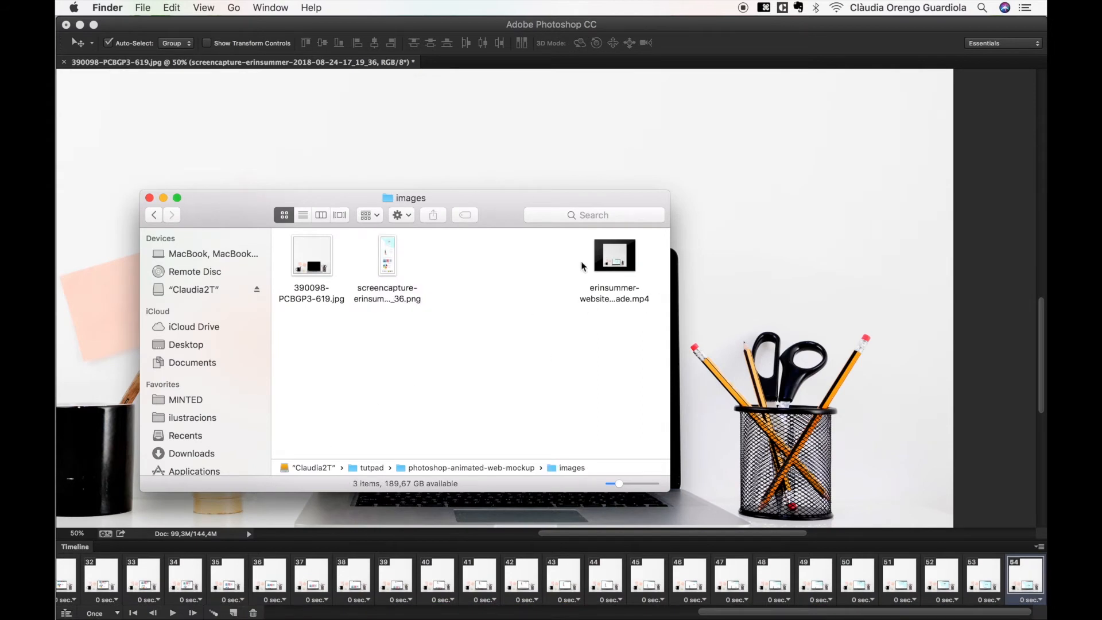
pyautogui.click(803, 207)
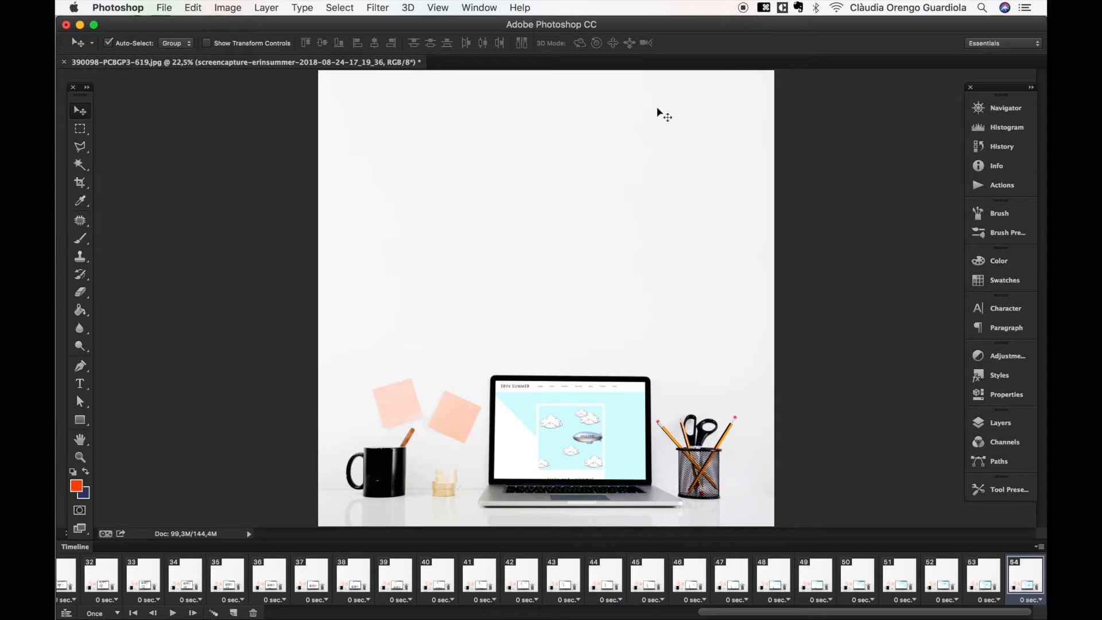
# Step: Resize the whole image to 1500 pixels wide with proportions linked
pyautogui.click(236, 5)
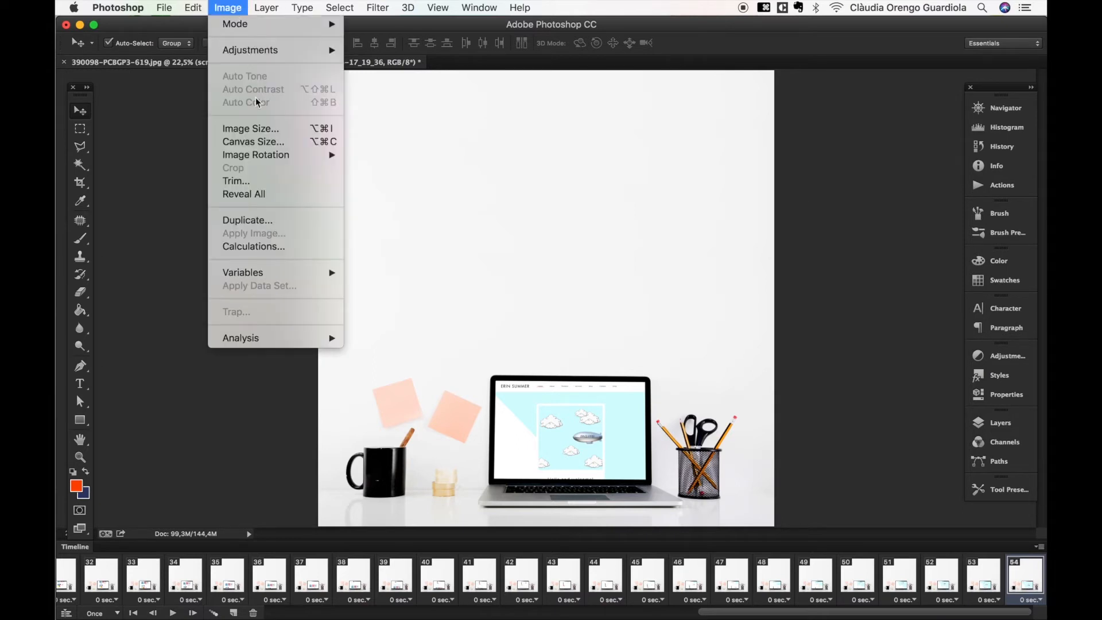
pyautogui.click(251, 129)
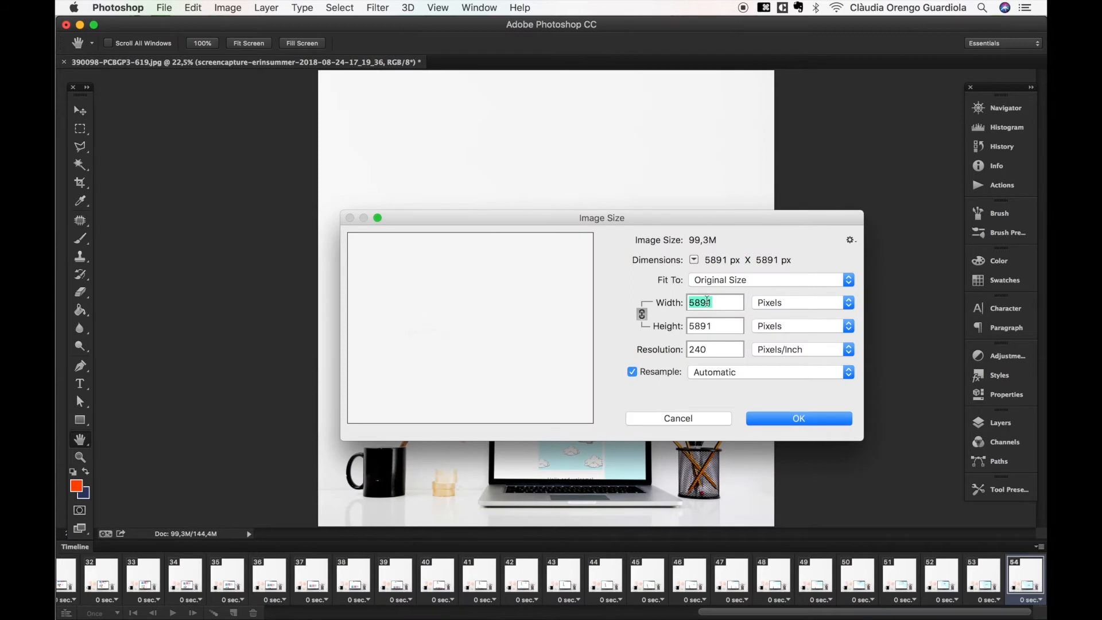
pyautogui.write('1500')
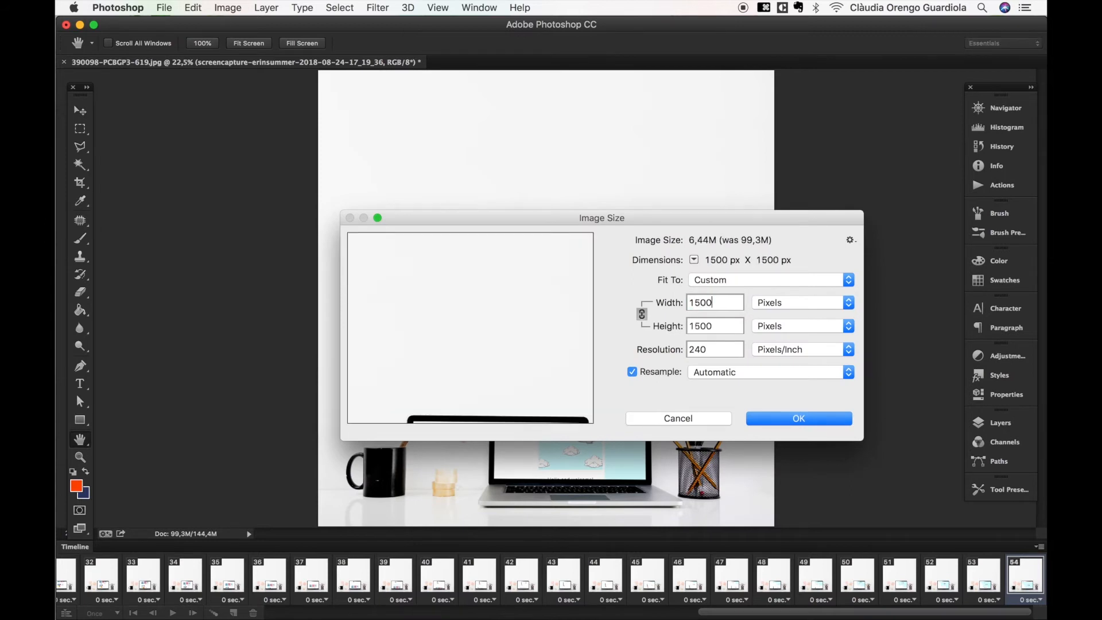
pyautogui.click(798, 418)
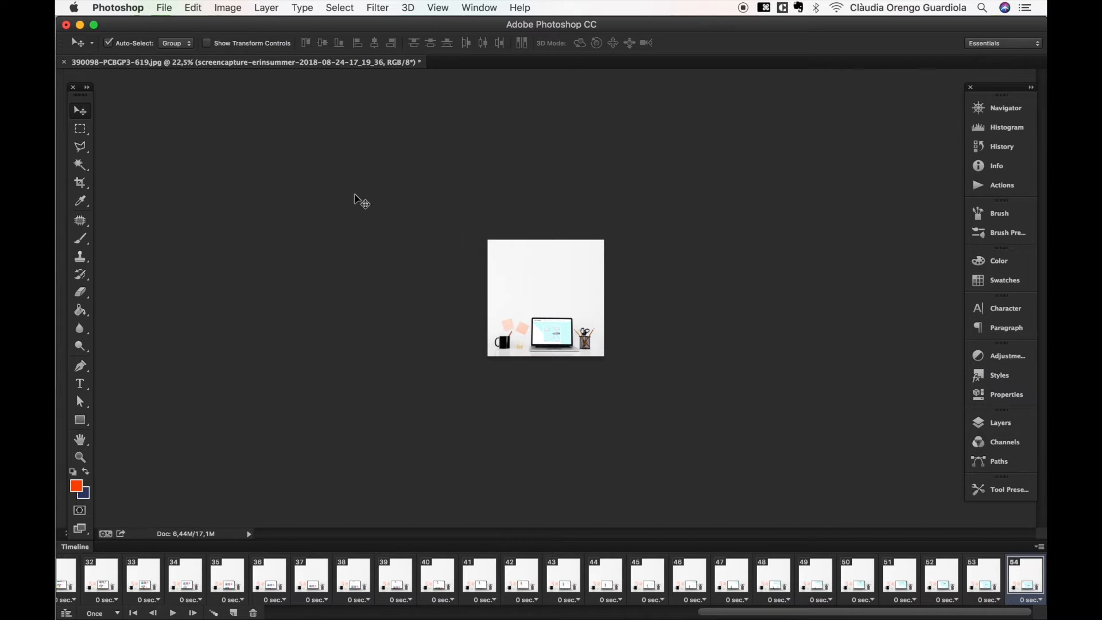
# Step: Start a Save for Web export of the animation in GIF format and show only the optimized preview
pyautogui.click(164, 7)
pyautogui.click(200, 198)
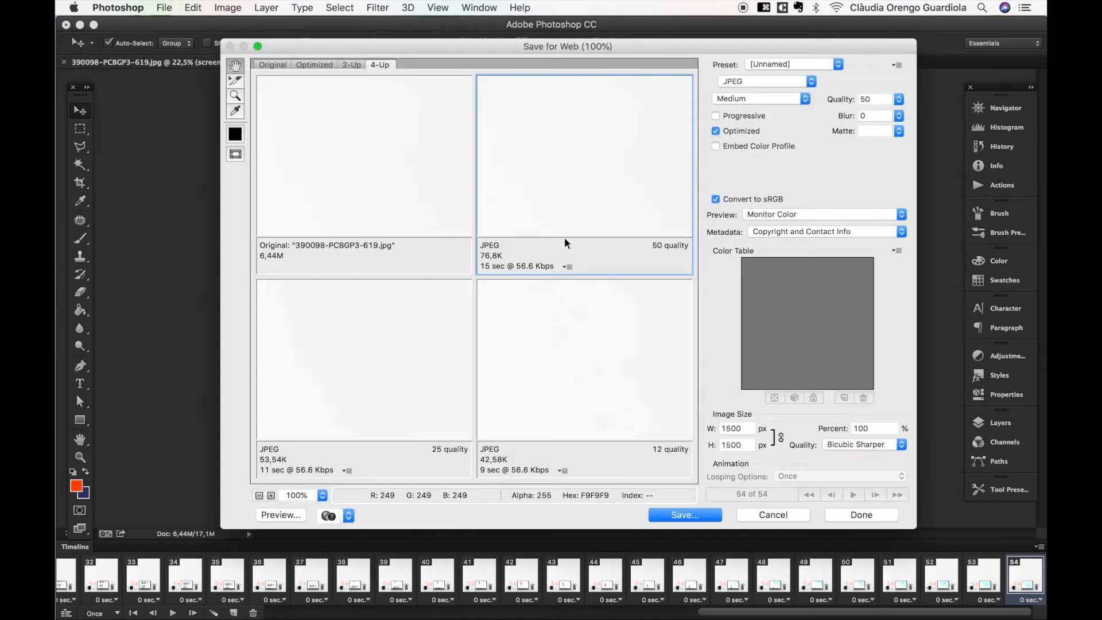
pyautogui.click(754, 86)
pyautogui.click(735, 74)
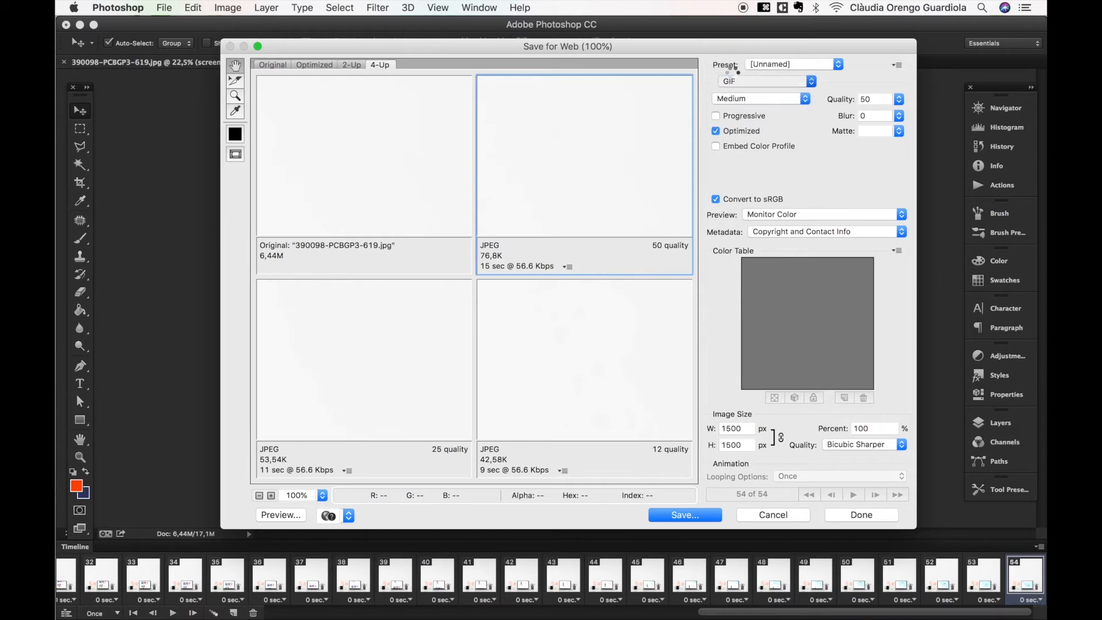
pyautogui.click(313, 66)
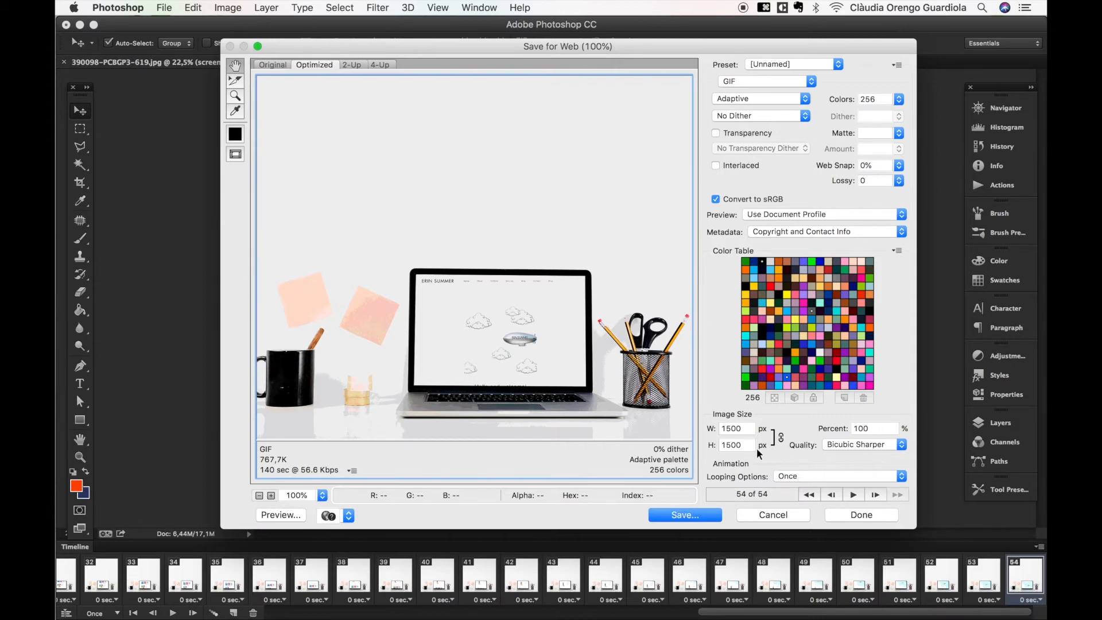
# Step: Set the GIF's resampling quality to Bicubic Smoother and its color reduction palette to Selective
pyautogui.click(830, 448)
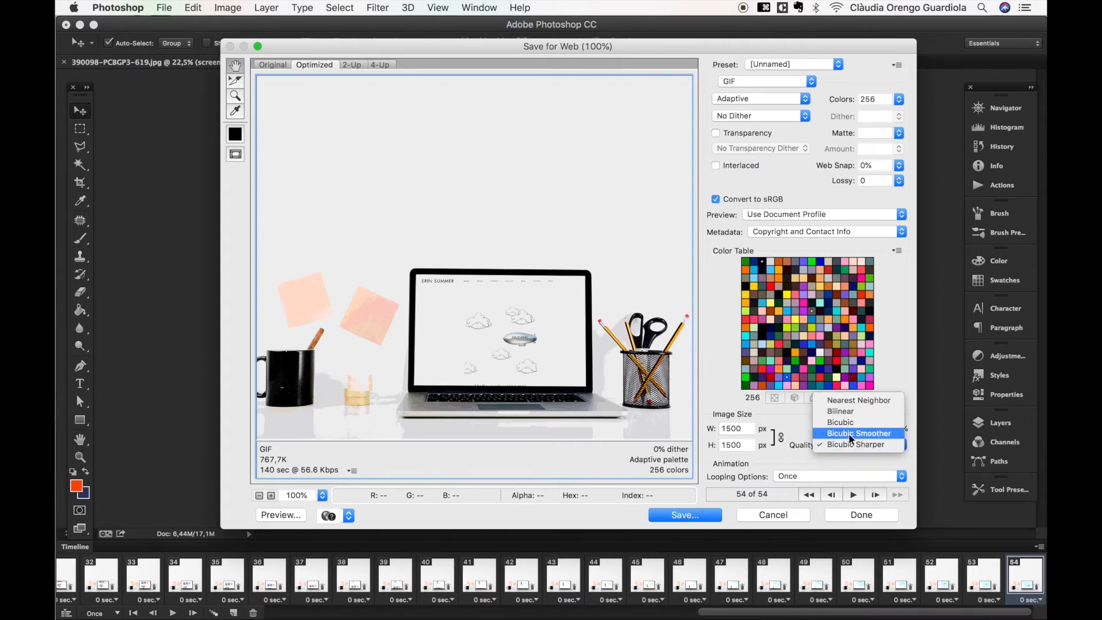
pyautogui.click(851, 435)
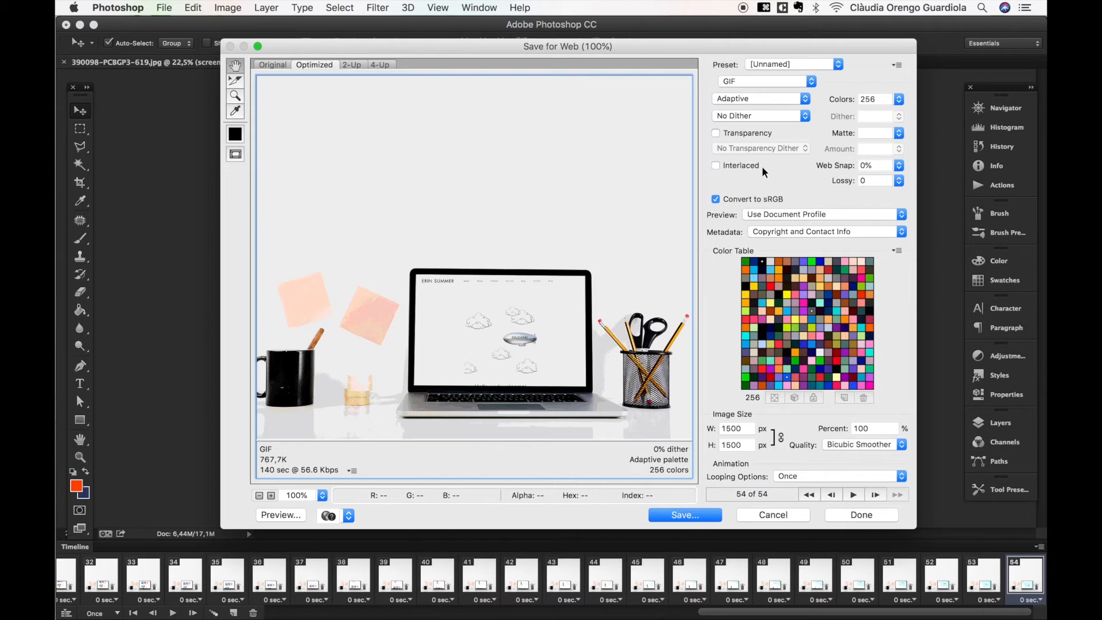
pyautogui.click(767, 99)
pyautogui.click(756, 88)
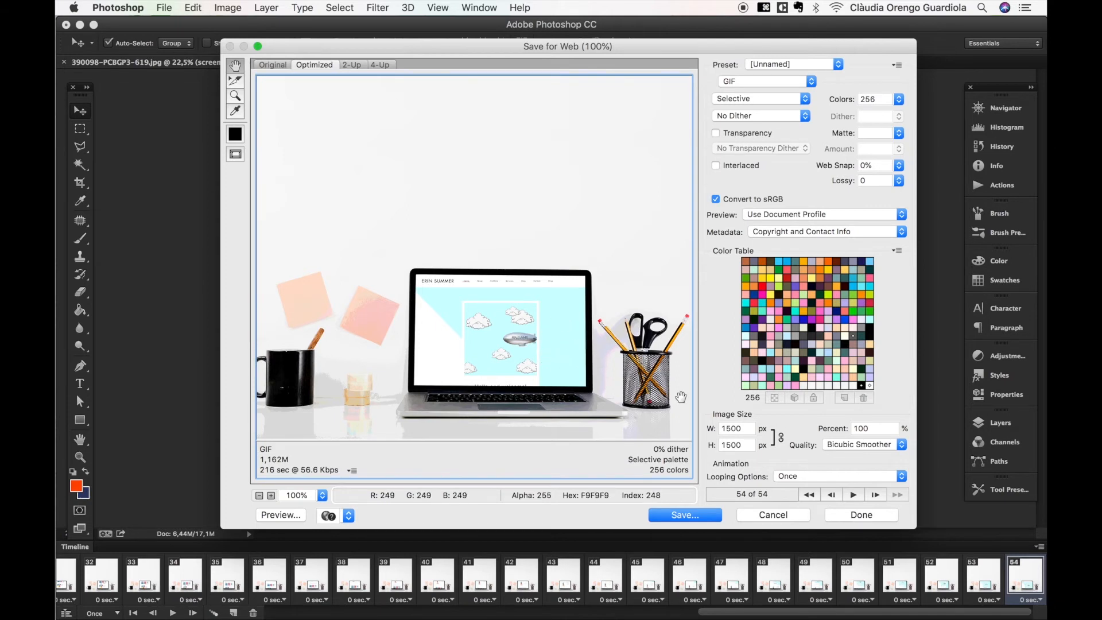
# Step: Play the GIF preview briefly and set the animation's looping option to Forever
pyautogui.click(855, 495)
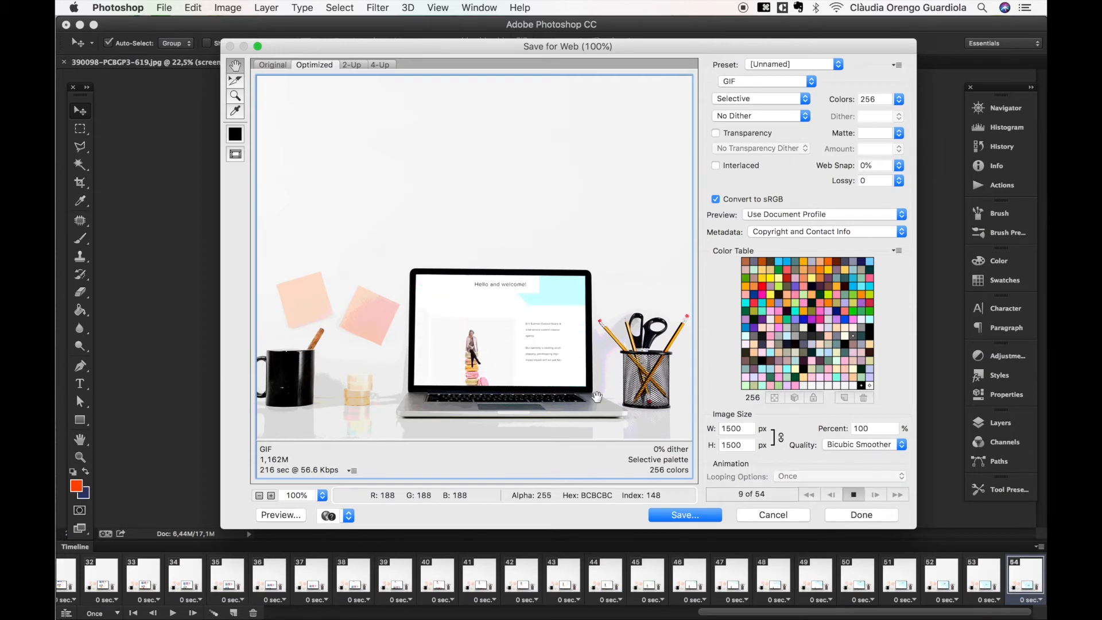
pyautogui.click(856, 495)
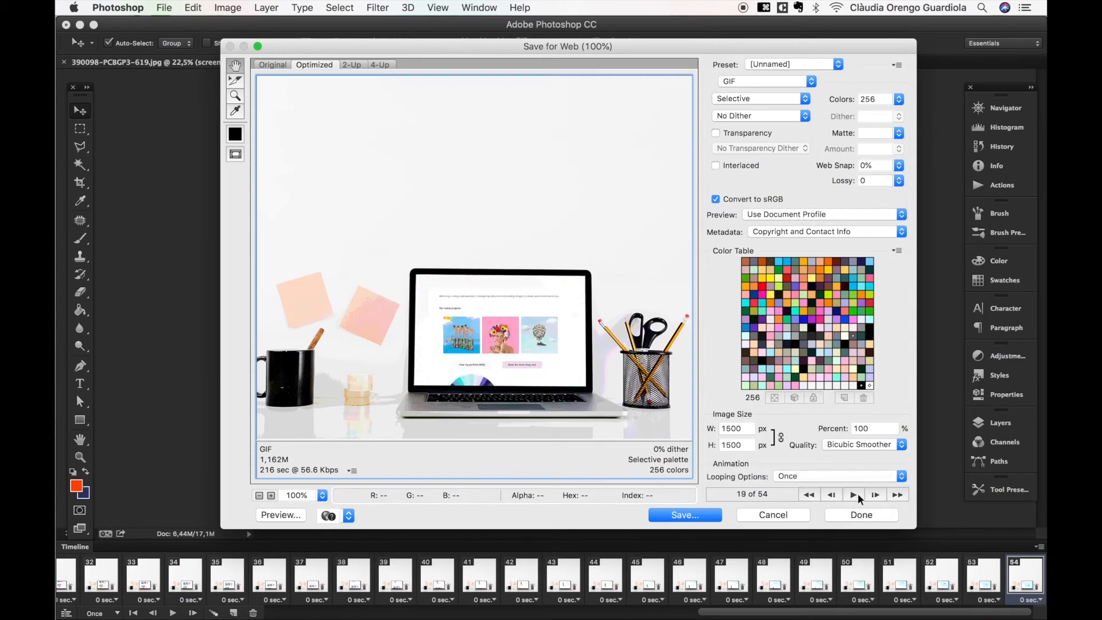
pyautogui.click(824, 478)
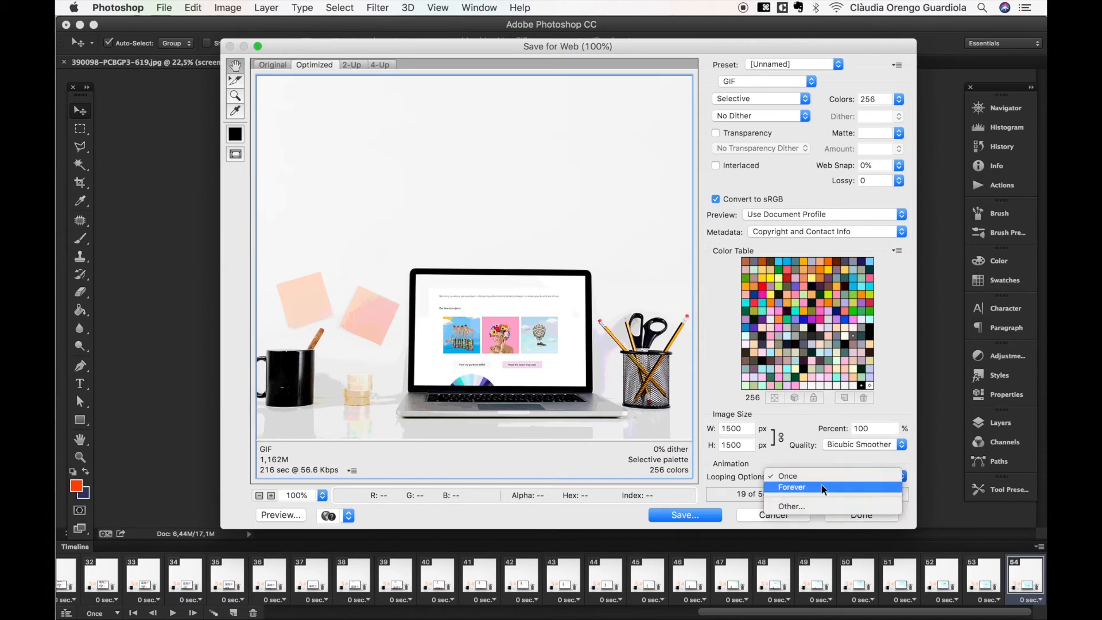
pyautogui.click(775, 489)
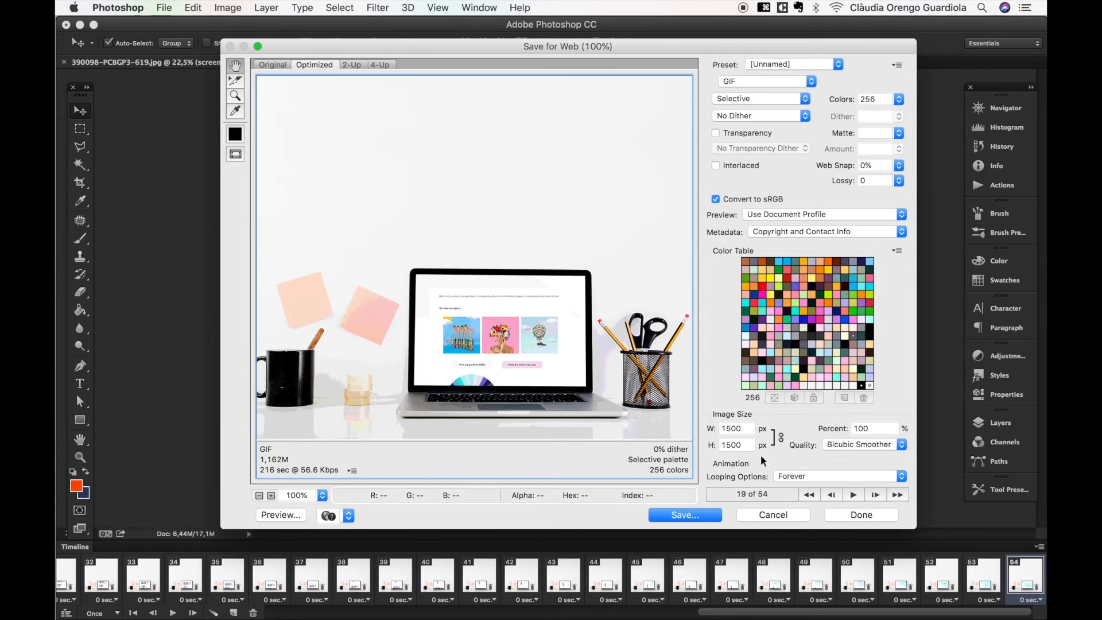
pyautogui.click(841, 479)
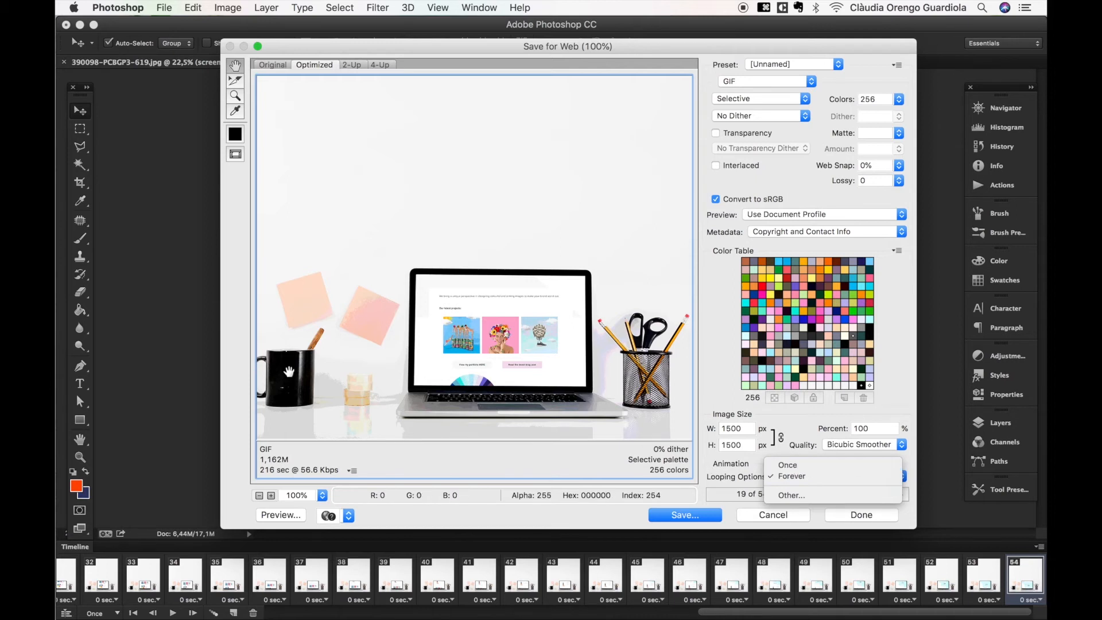
pyautogui.click(822, 478)
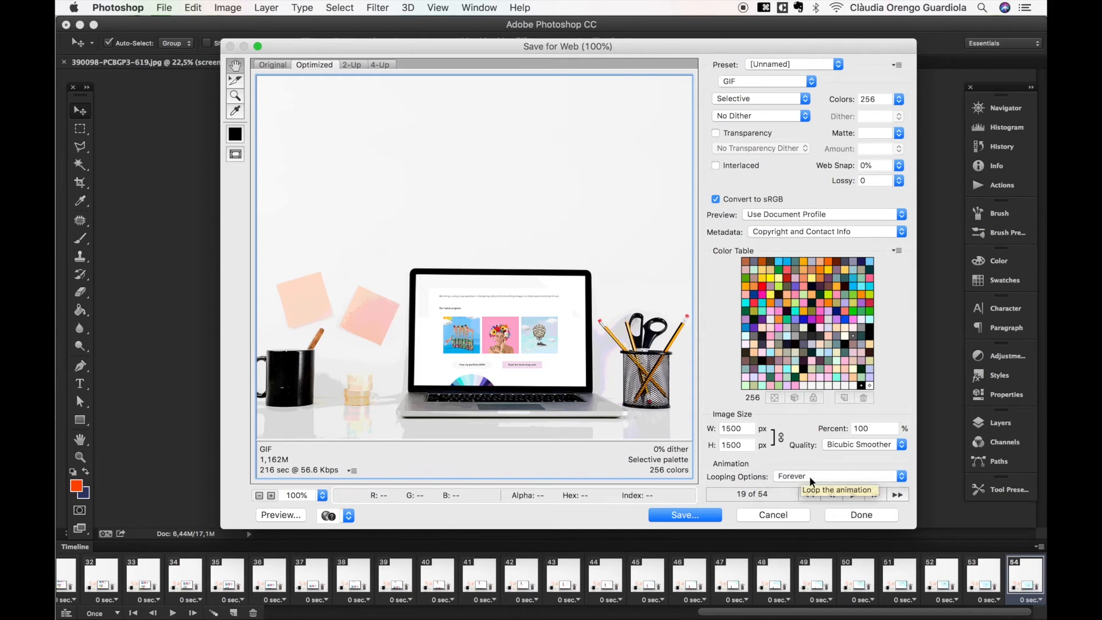
# Step: Save the GIF as erinsummer-website-design-byheartmade.gif in the images folder
pyautogui.click(700, 516)
pyautogui.write('erinsummer')
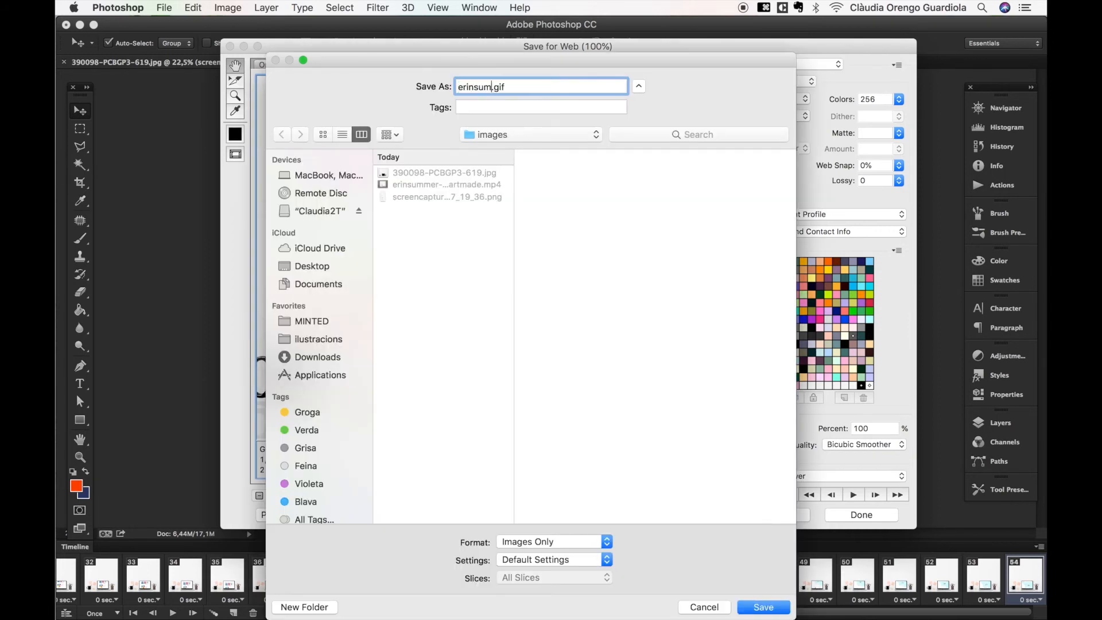
pyautogui.write('-website-design-byheartmade')
pyautogui.click(603, 85)
pyautogui.press('Right')
pyautogui.press('Right')
pyautogui.press('Right')
pyautogui.press('Right')
pyautogui.press('Right')
pyautogui.press('Right')
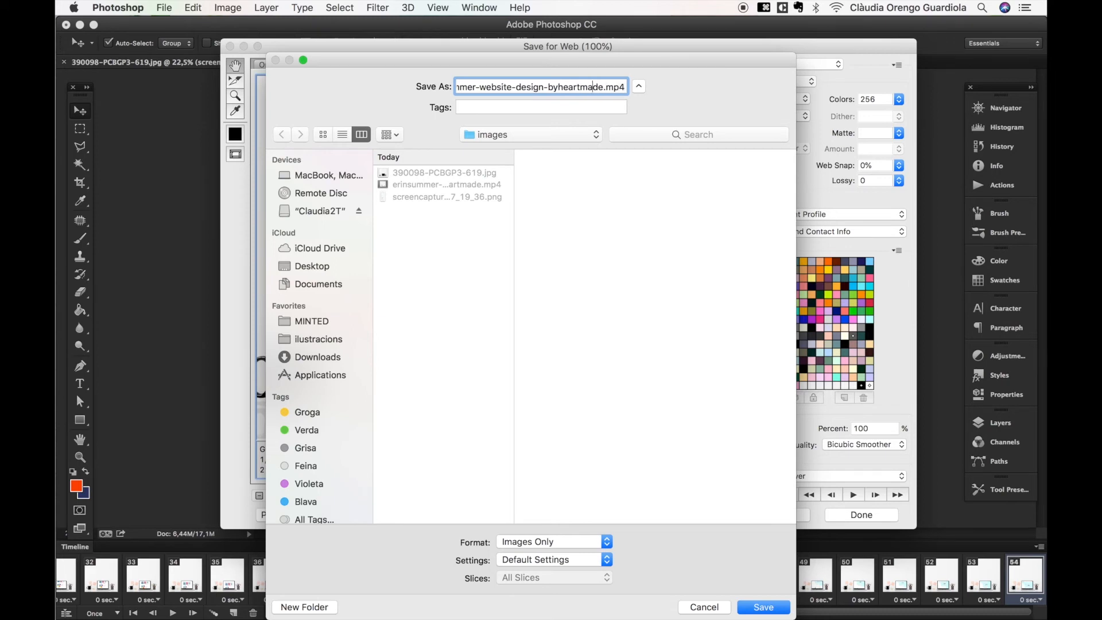
pyautogui.moveTo(607, 87); pyautogui.dragTo(668, 89)
pyautogui.write('gif')
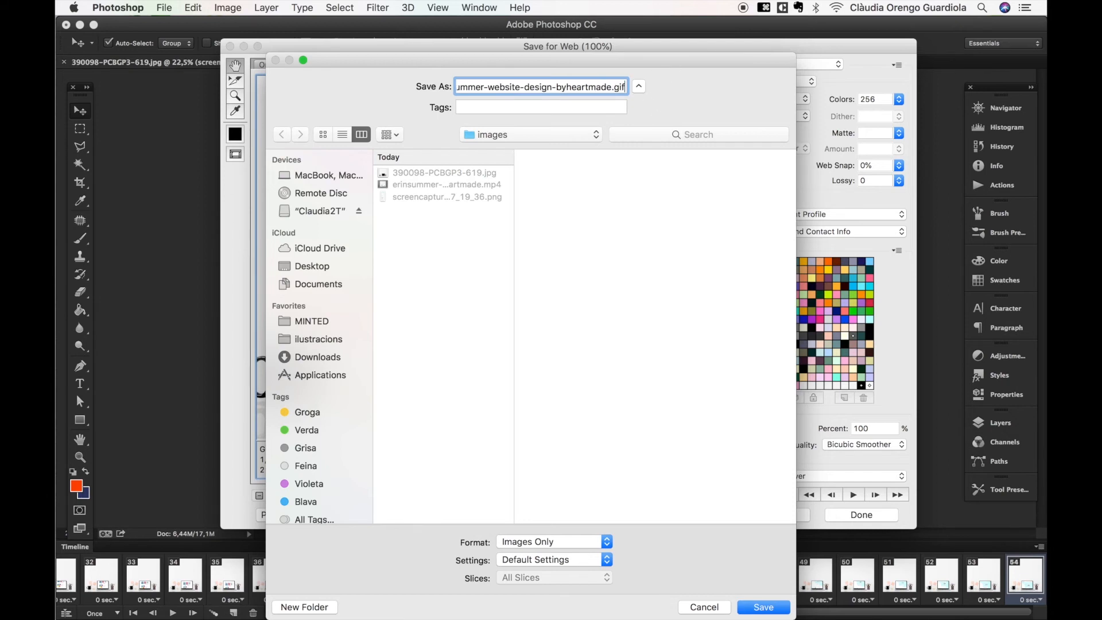
pyautogui.click(763, 607)
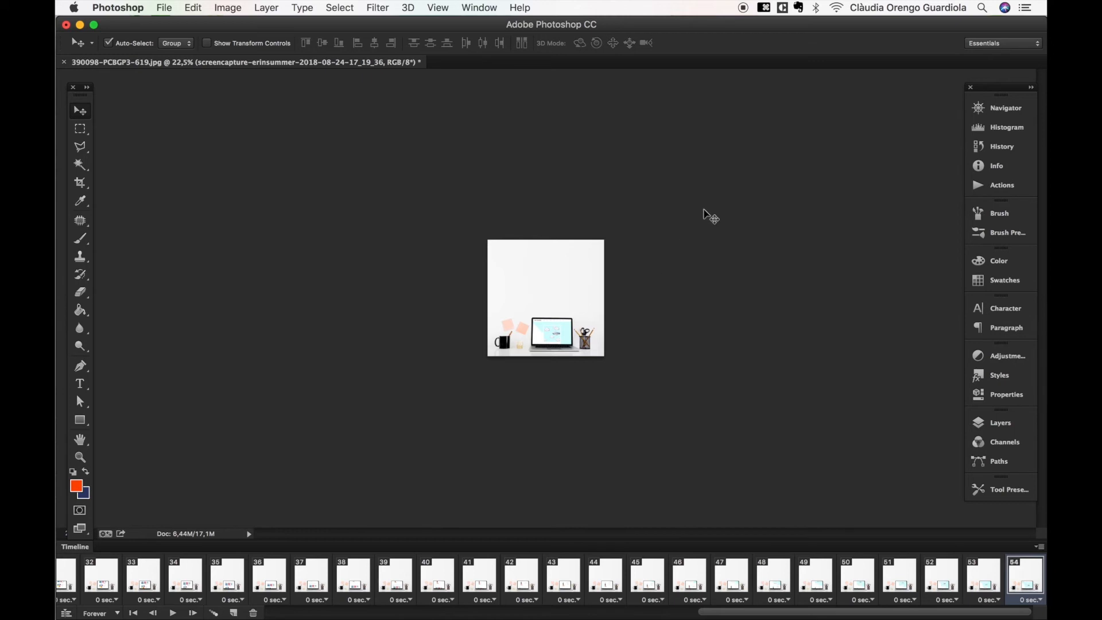
# Step: Switch to Finder and preview the exported GIF in the images folder
pyautogui.click(103, 611)
pyautogui.click(555, 255)
pyautogui.press('space')
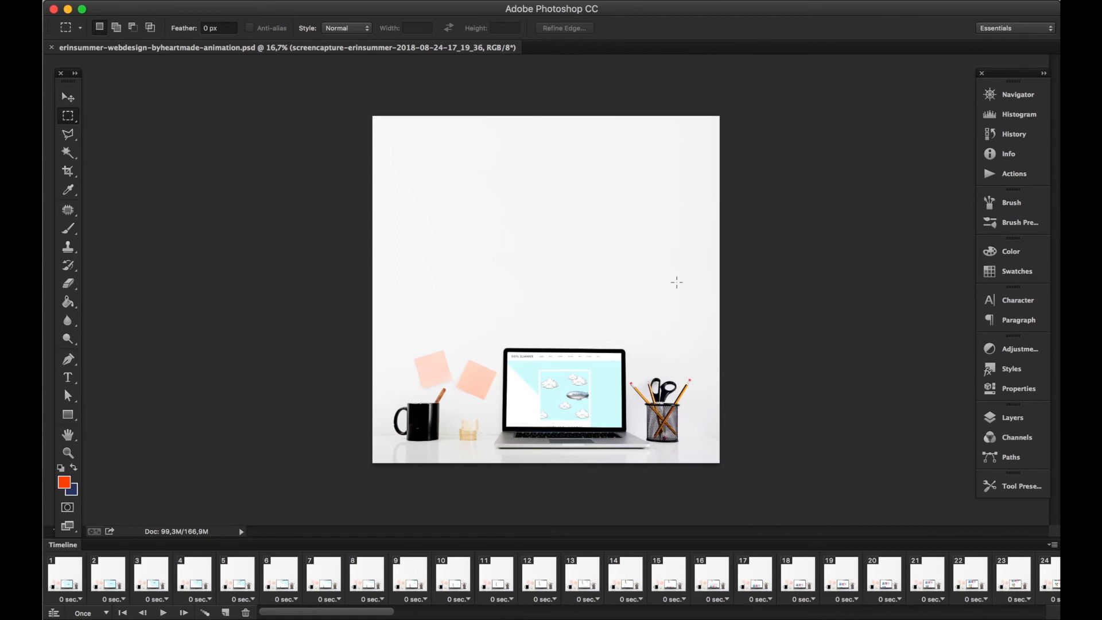
pyautogui.click(1006, 419)
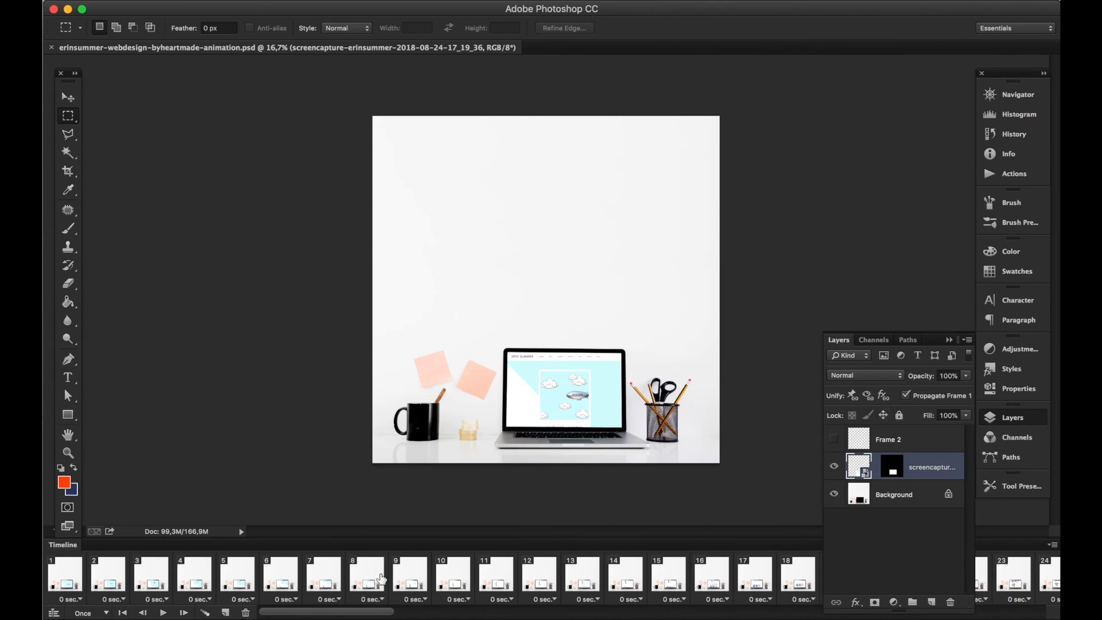
pyautogui.click(952, 341)
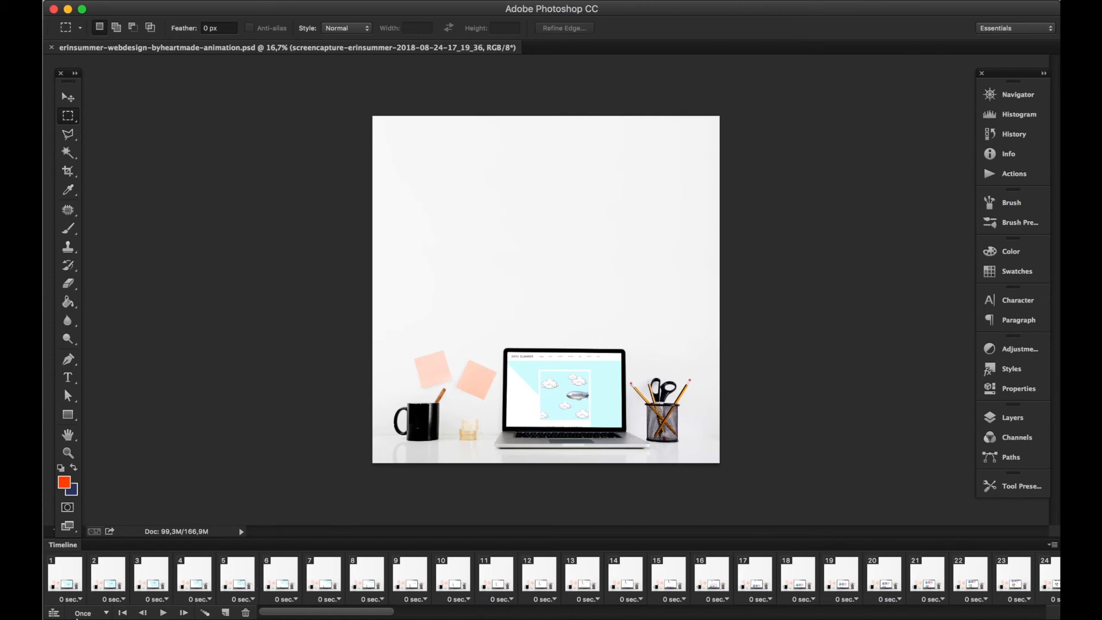
# Step: Switch to Finder, preview erinsummer-website-design-byheartmade.mp4 in the images folder, and return to Photoshop
pyautogui.click(86, 591)
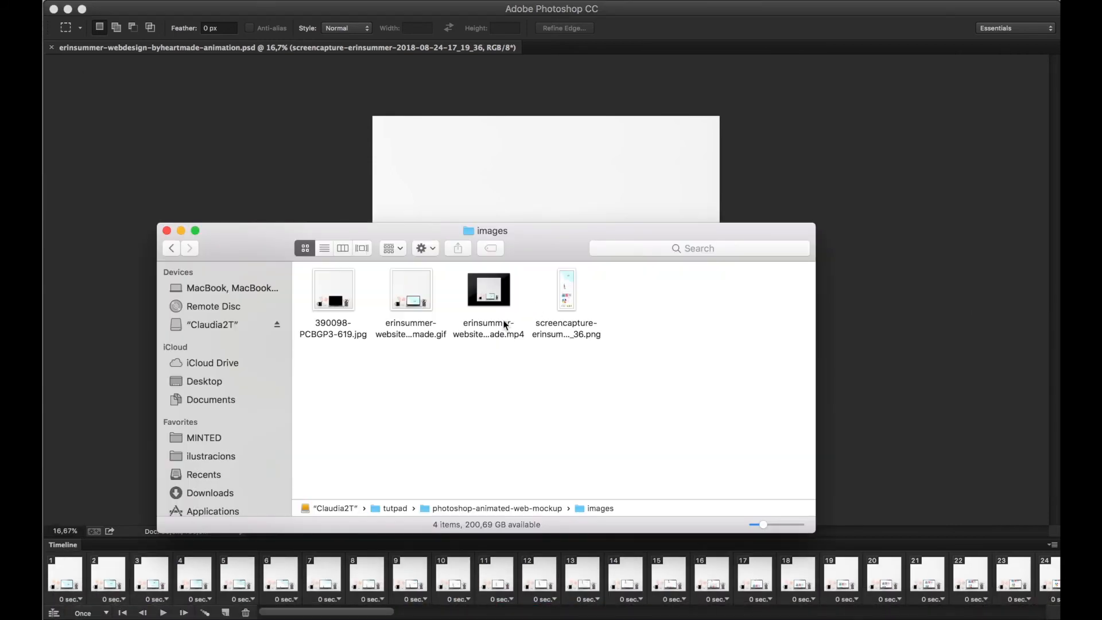
pyautogui.click(502, 299)
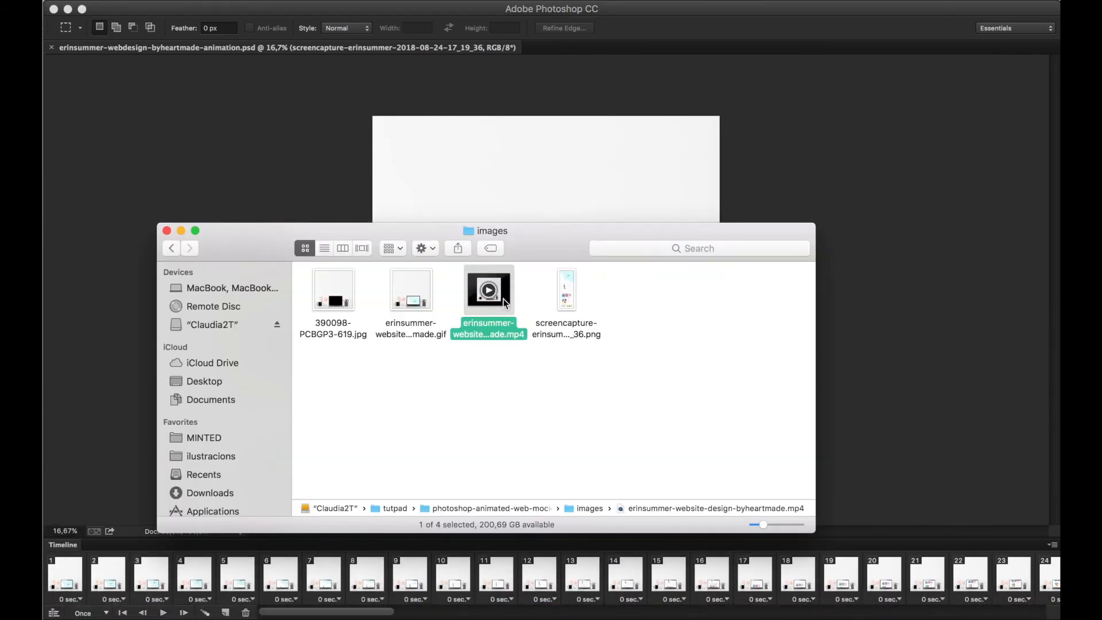
pyautogui.press('space')
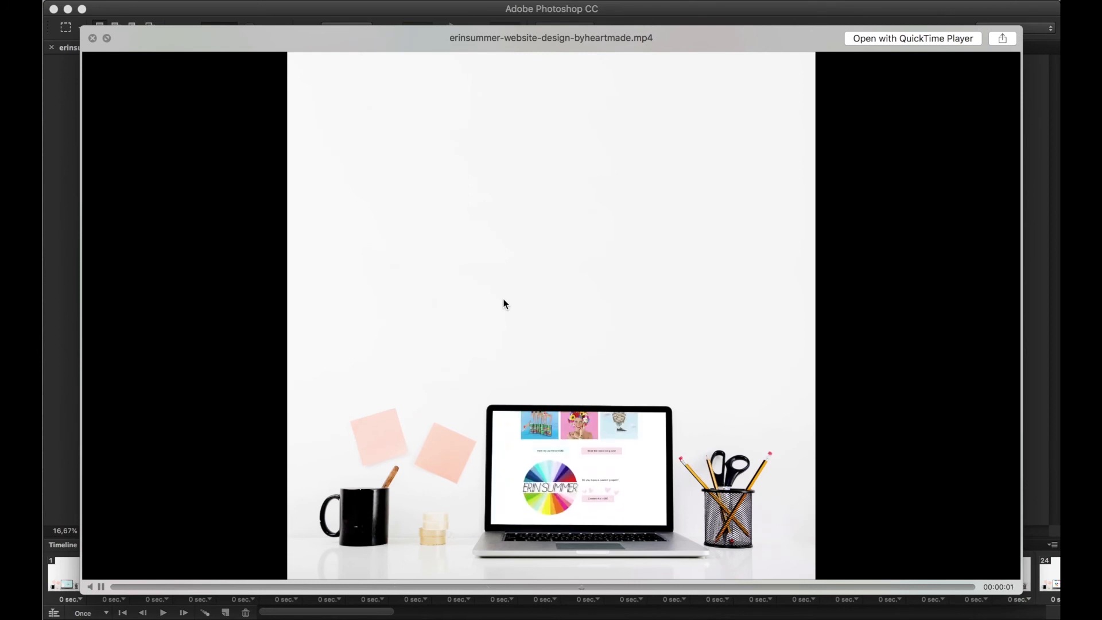
pyautogui.press('space')
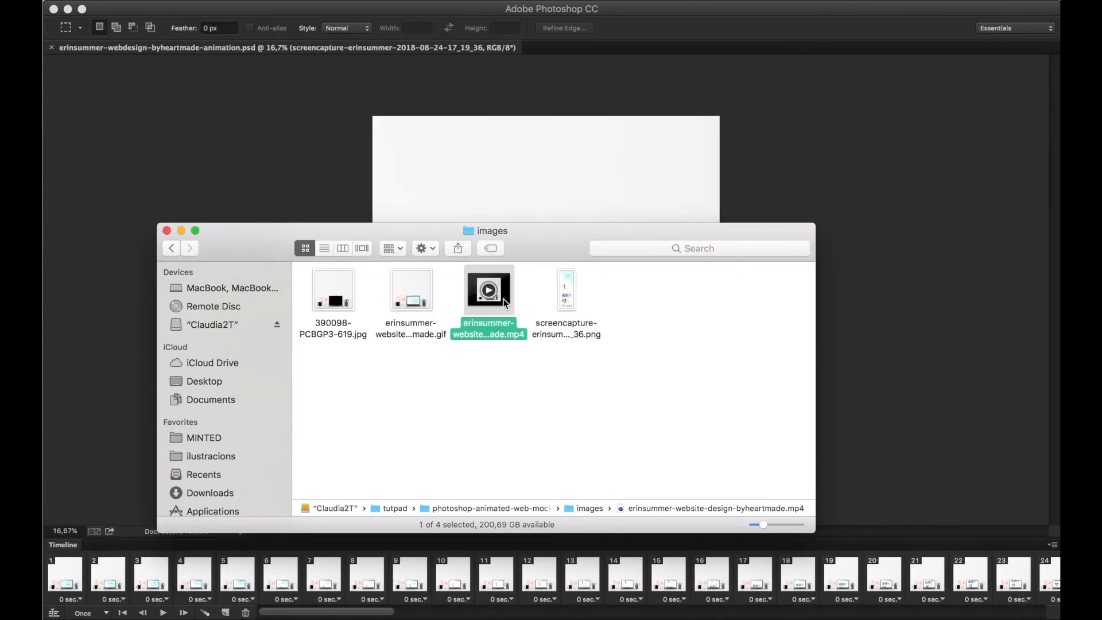
pyautogui.click(119, 380)
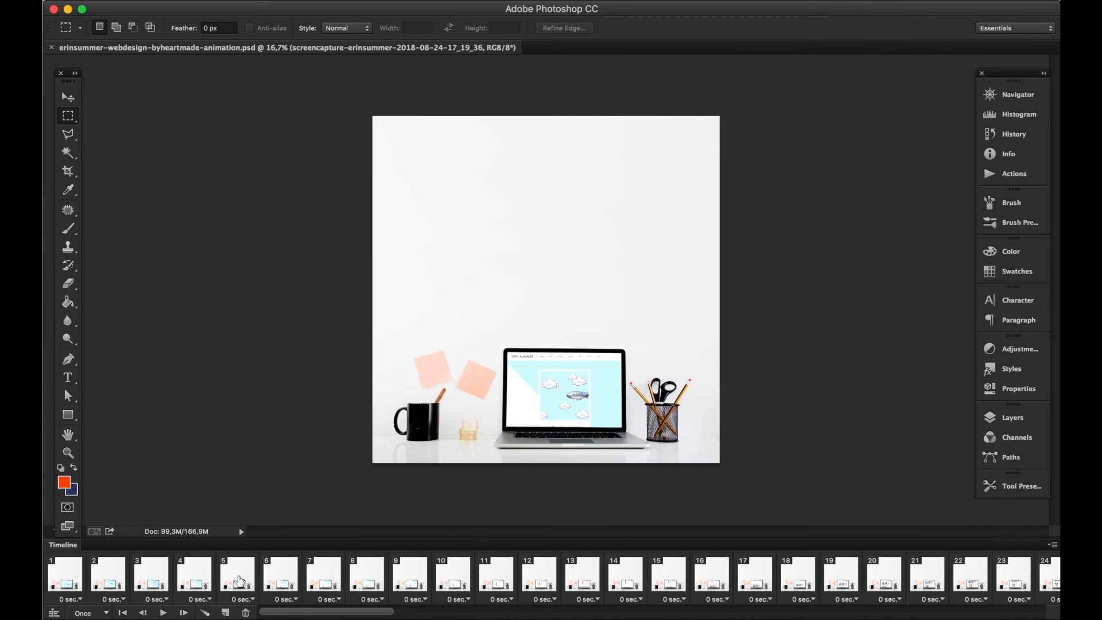
# Step: Select all 54 frames of the timeline and set their delay to 0.1 seconds
pyautogui.click(62, 581)
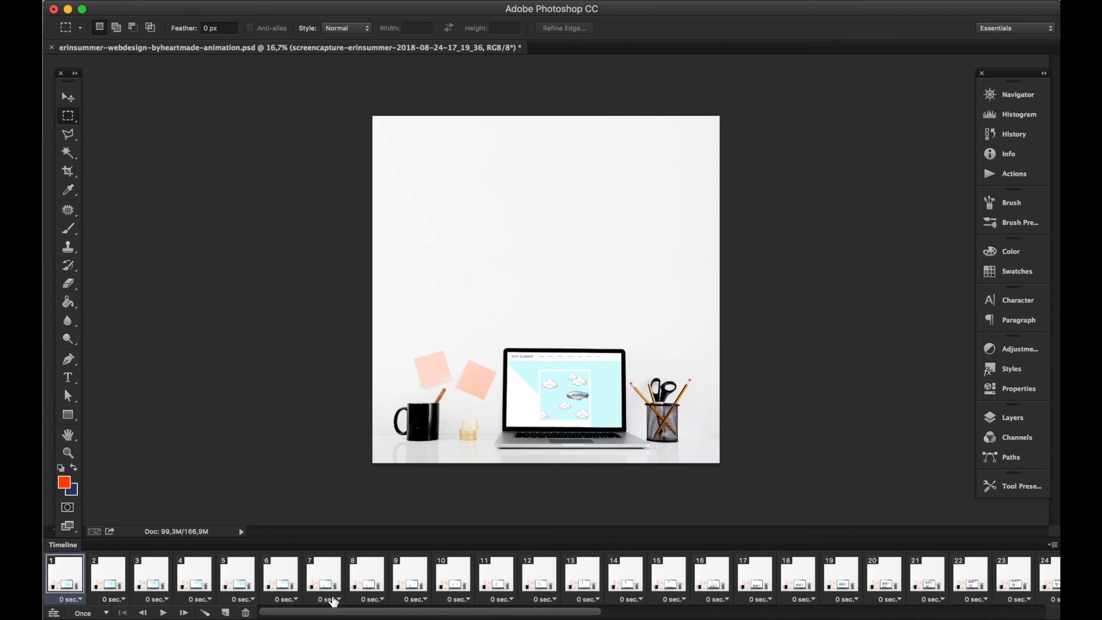
pyautogui.hscroll(10, 631, 597)
pyautogui.hscroll(4, 636, 598)
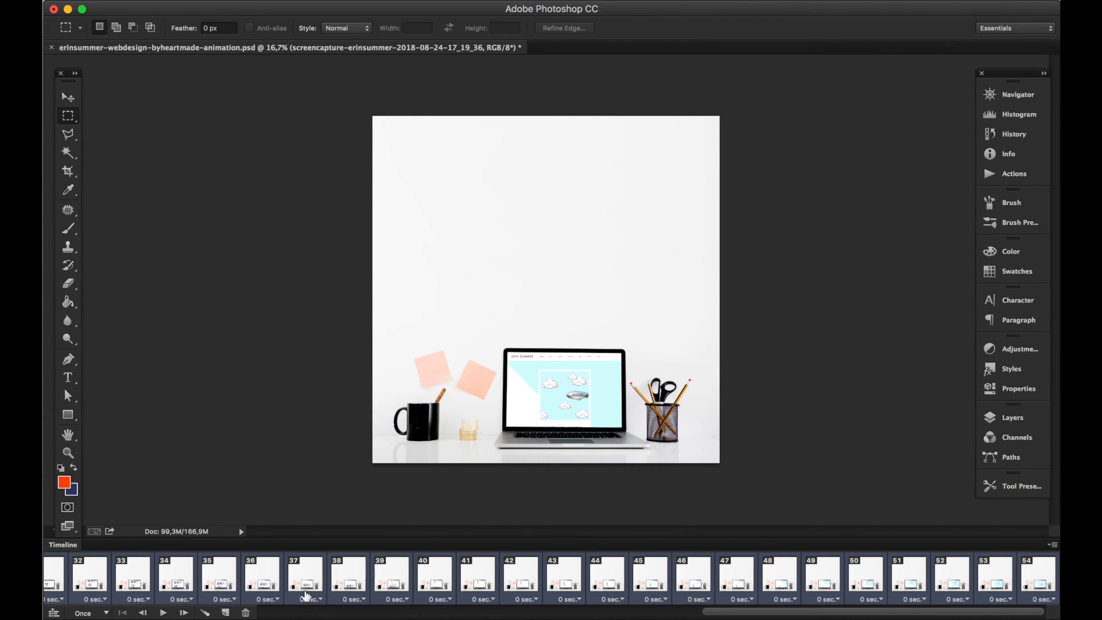
pyautogui.click(319, 599)
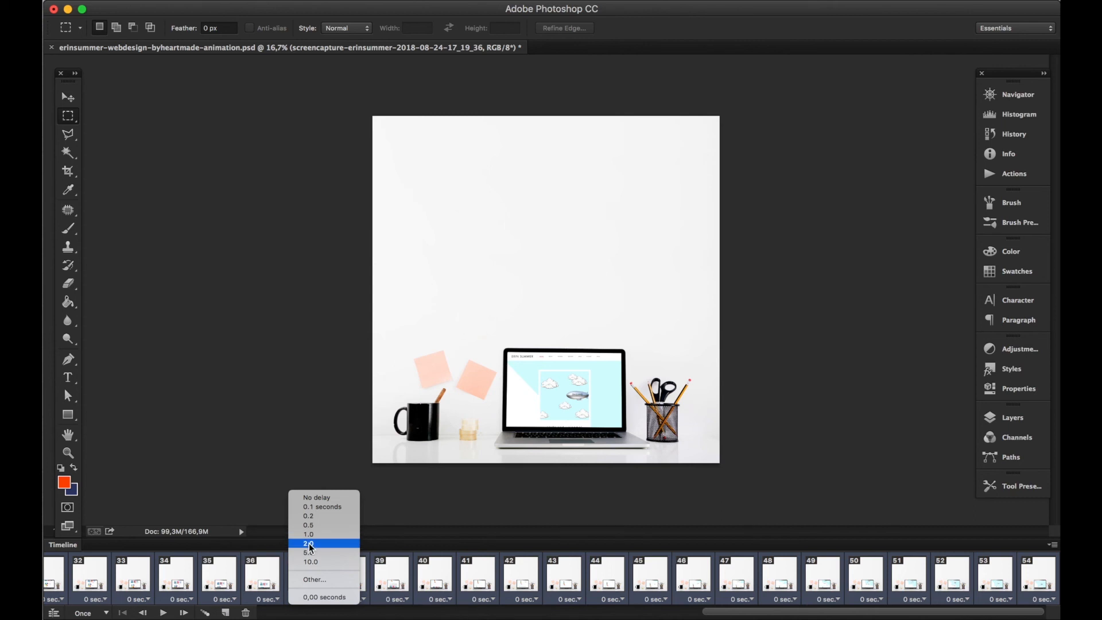
pyautogui.click(315, 511)
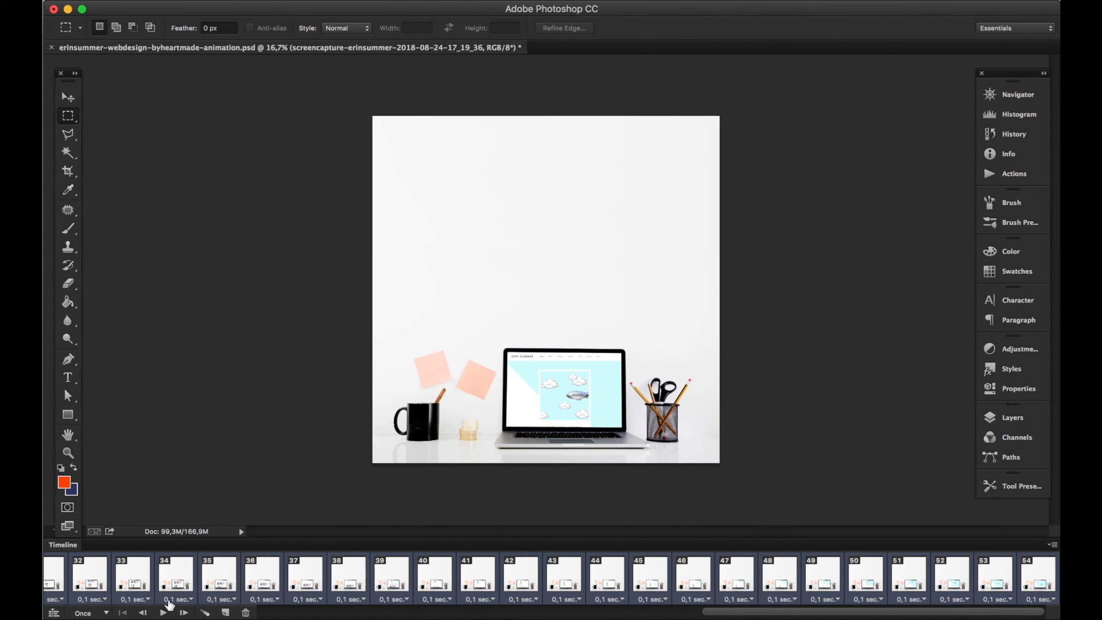
# Step: Play the frame animation in the timeline to check its speed, and stop the playback
pyautogui.click(163, 613)
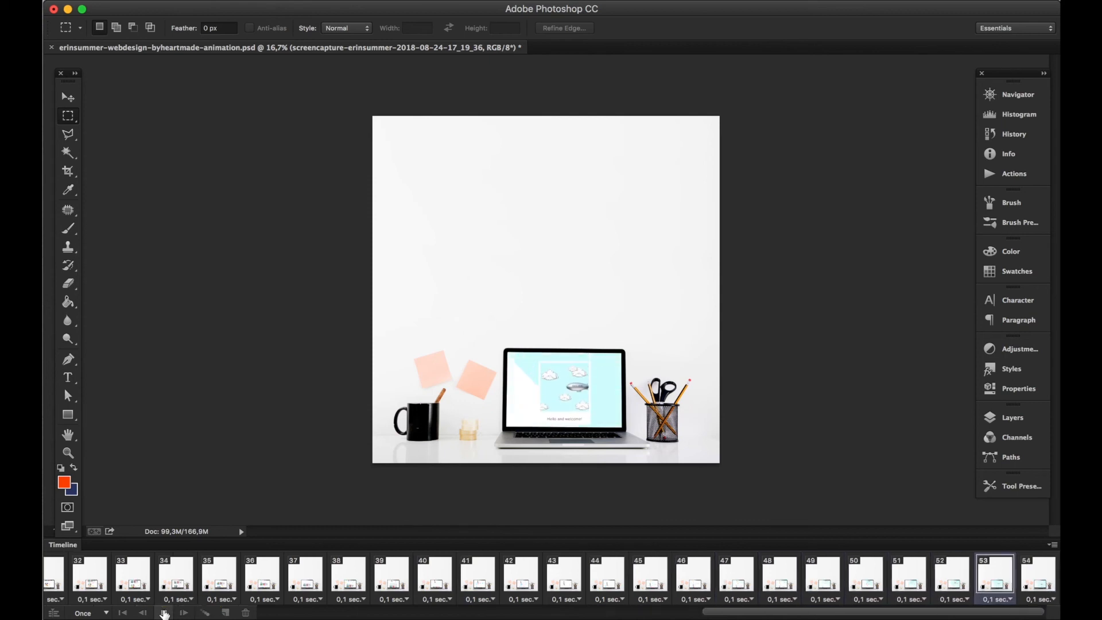
pyautogui.click(164, 613)
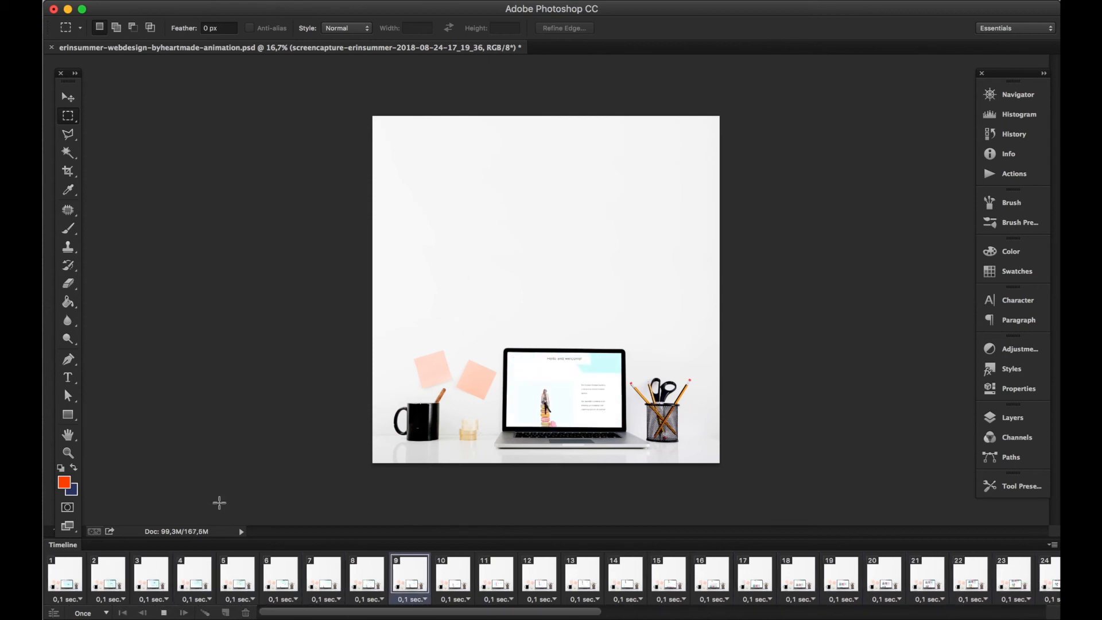
pyautogui.press('space')
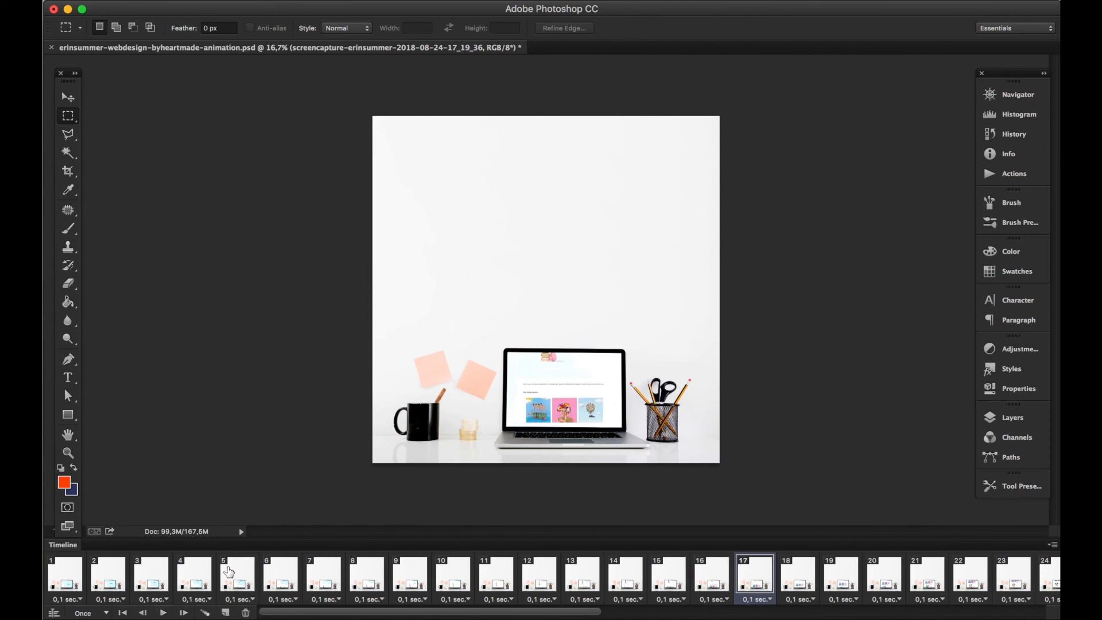